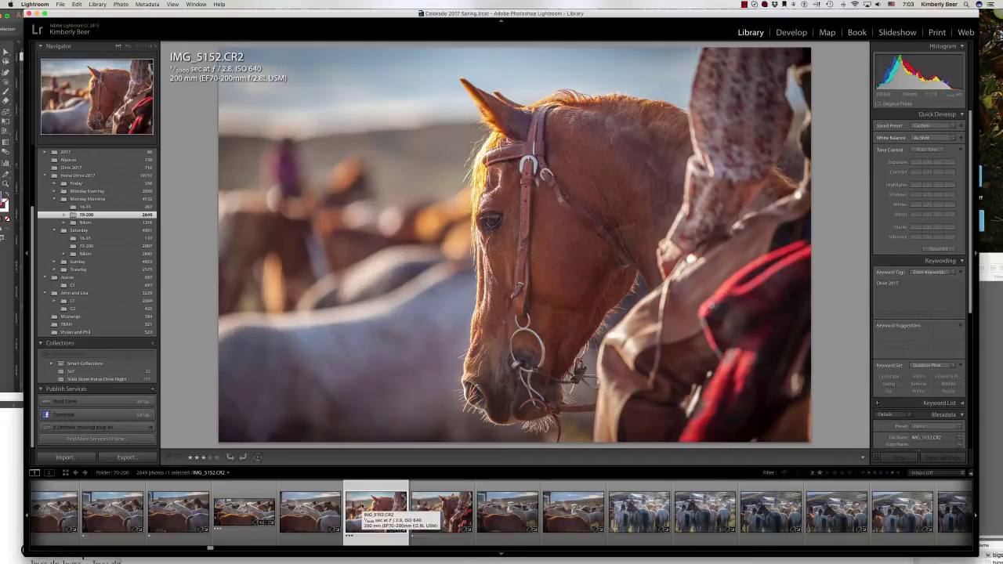
Create a virtual copy of the horse photo IMG_5152.CR2
right_click(363, 506)
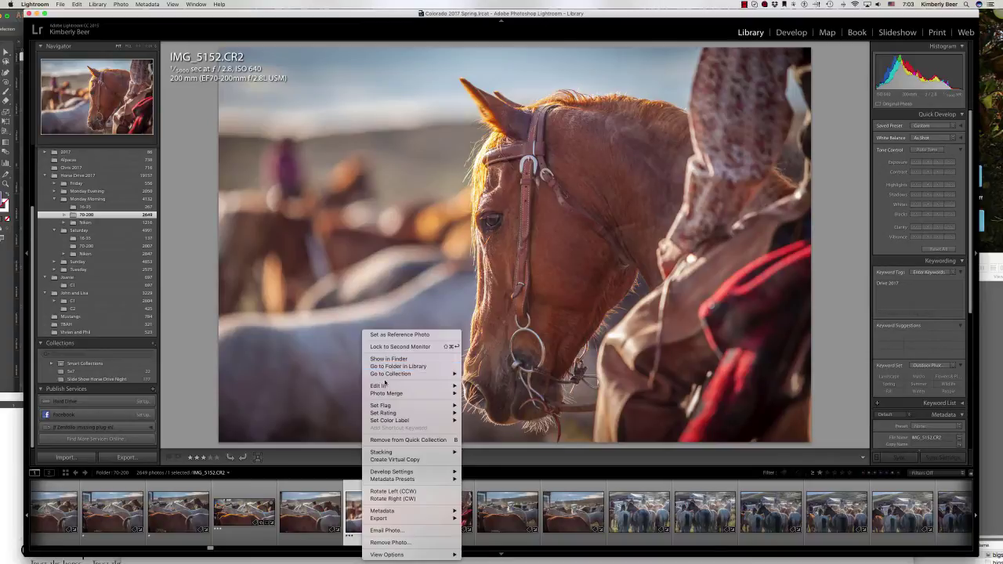
mouse_move(382, 386)
mouse_move(402, 518)
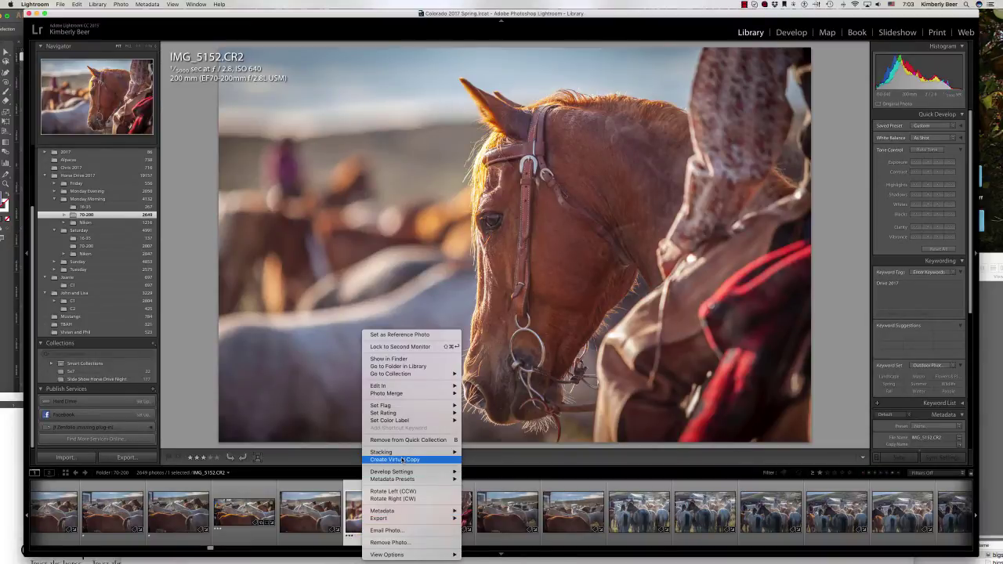
key("Escape")
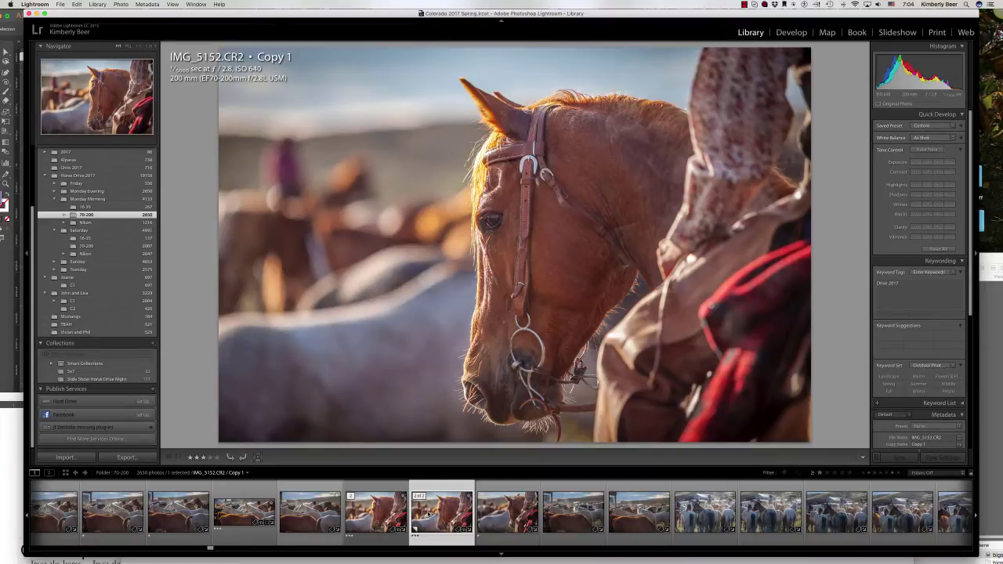
Crop the virtual copy to a 1 x 1 aspect ratio, shifting the frame slightly over the horse's head, and apply the crop
left_click(791, 31)
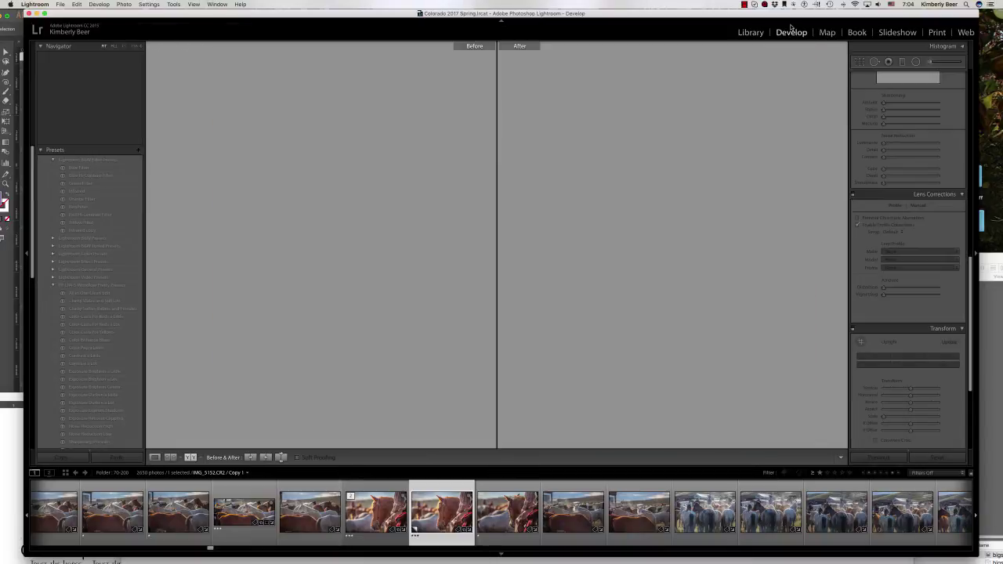
left_click(861, 61)
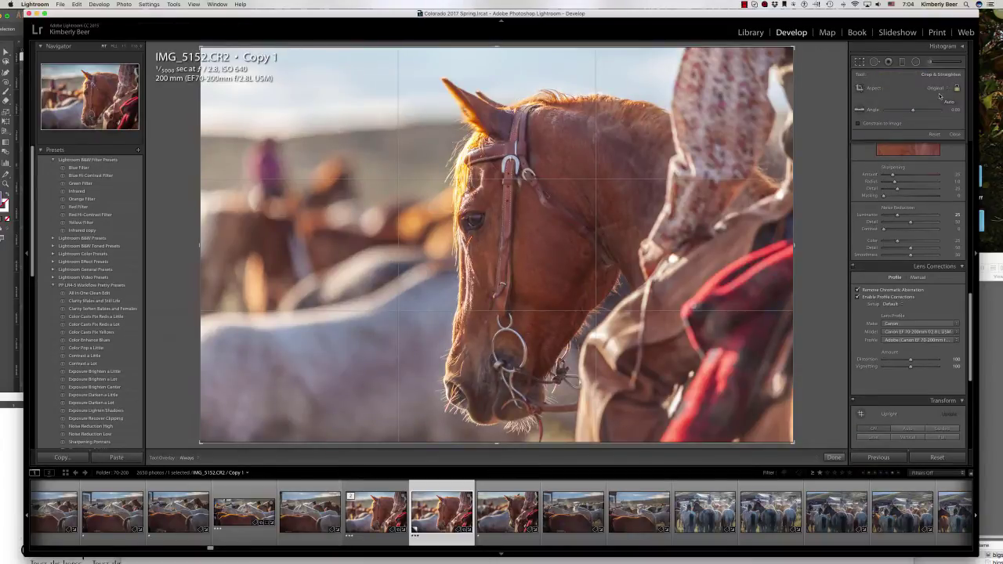
left_click(940, 90)
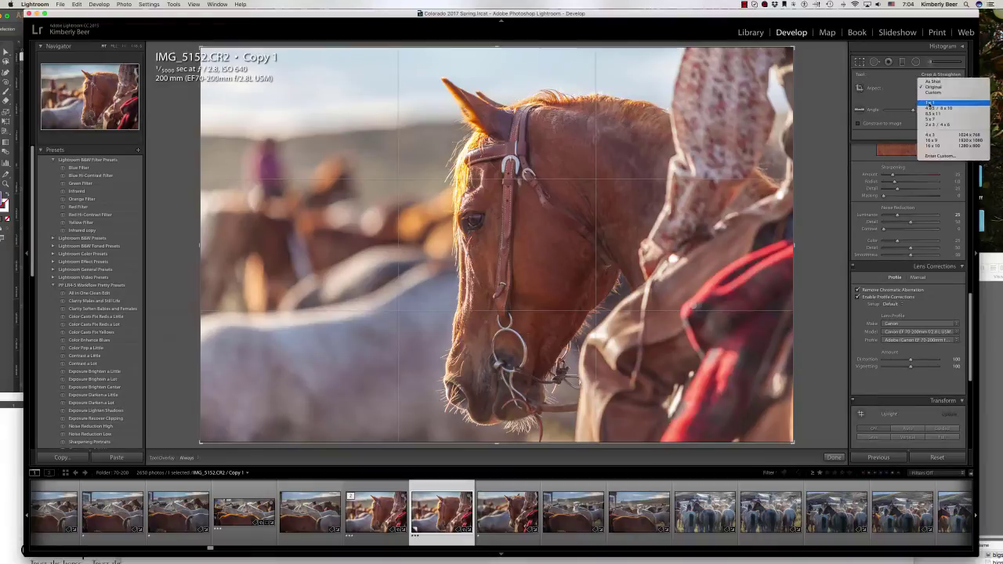
left_click(927, 94)
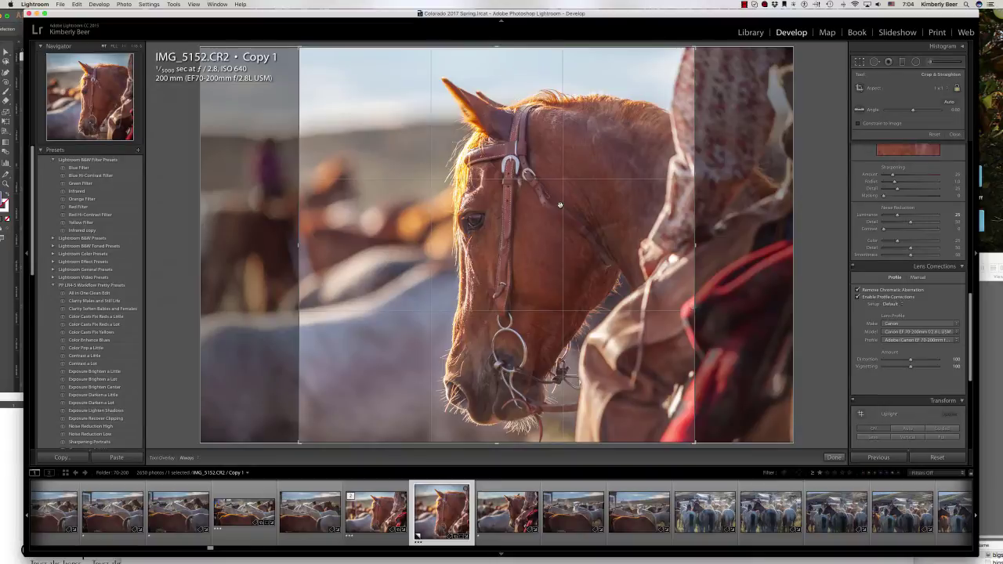
left_click_drag(561, 206, 569, 234)
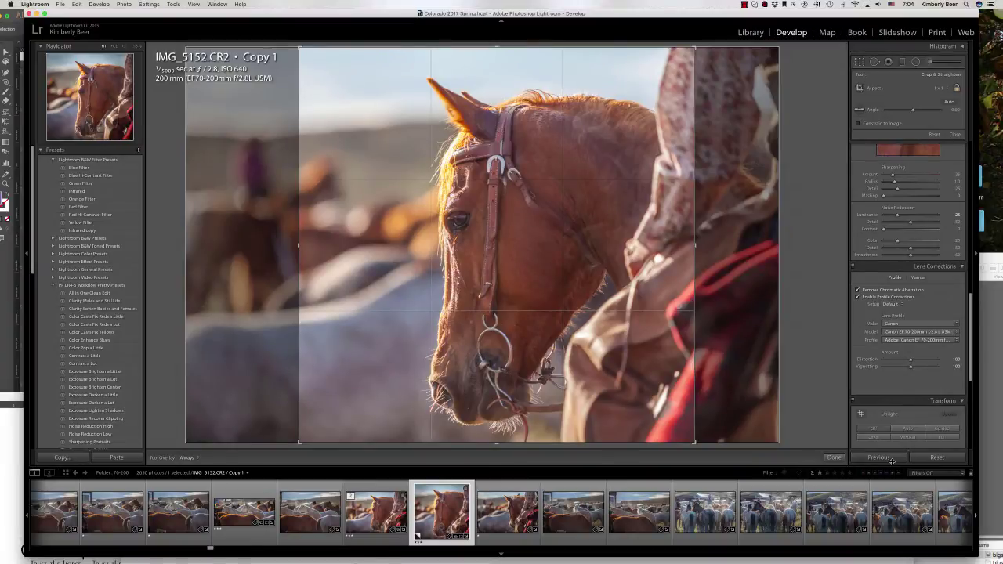
left_click(830, 457)
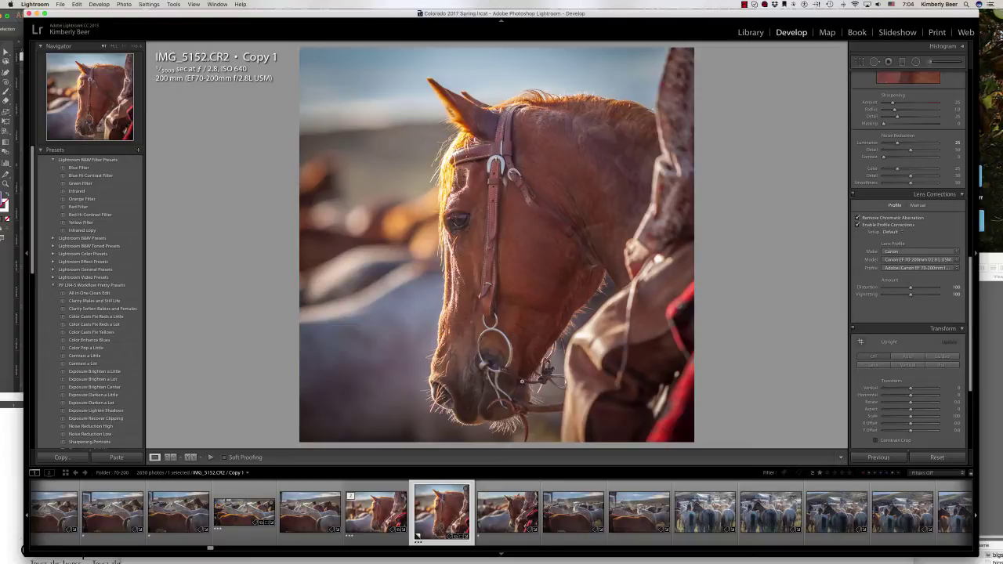
Open the cropped copy for editing in Photoshop and move its window so the existing quote design behind it is accessible
right_click(434, 508)
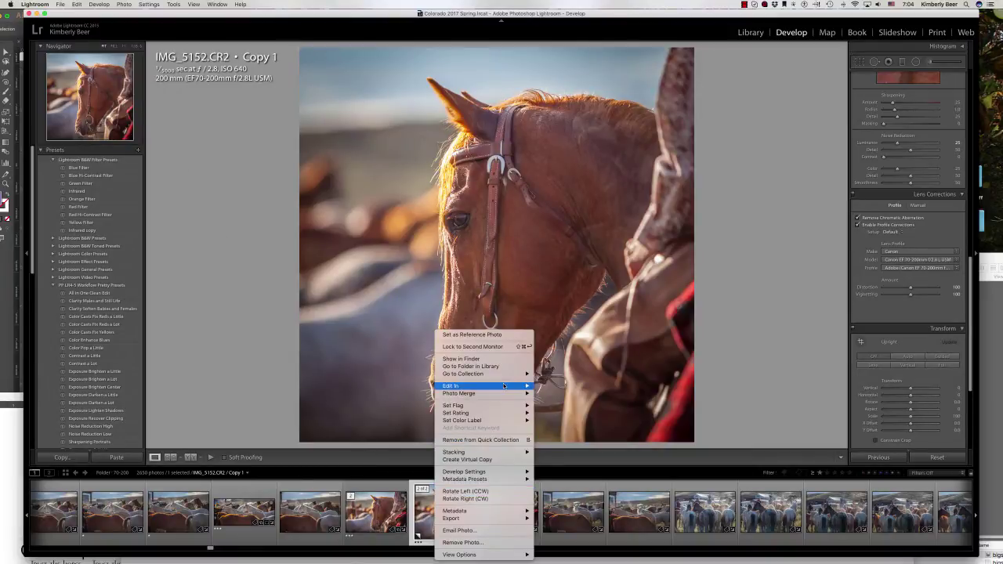
mouse_move(509, 386)
left_click(572, 386)
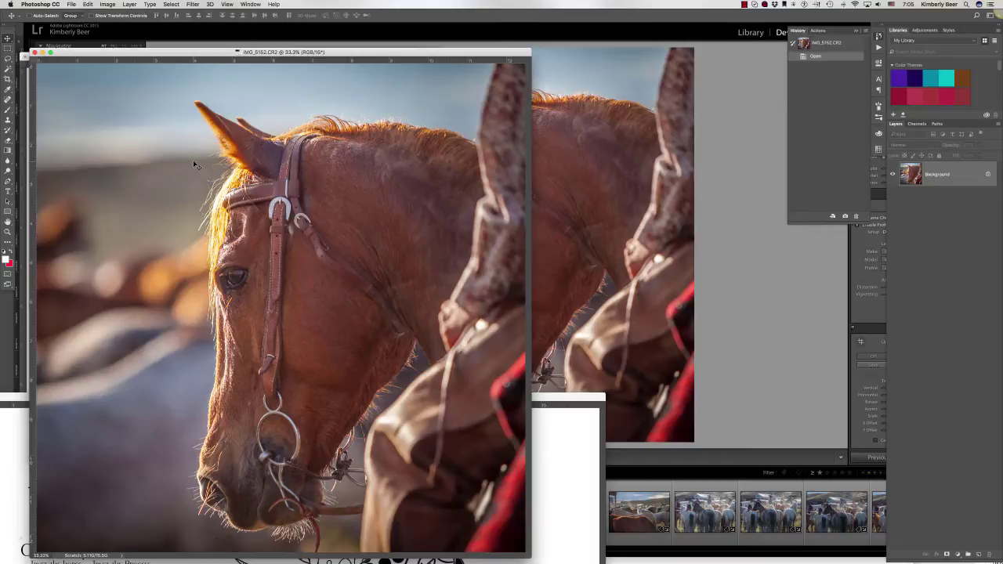
left_click_drag(194, 49, 320, 33)
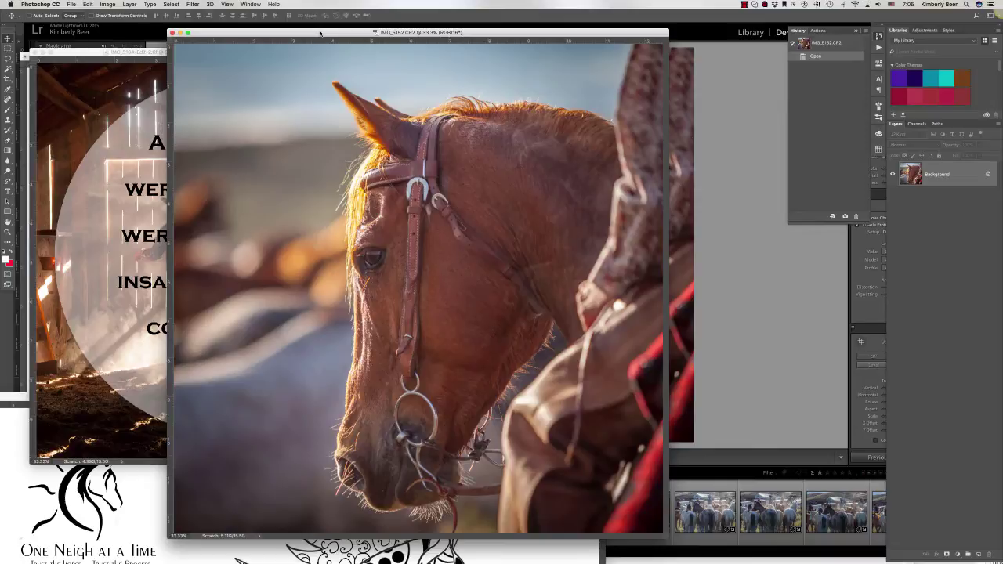
Copy all layers above the background from the IMG_5104-Edit-2.tif quote design into the IMG_5152.CR2 horse photo
left_click(71, 54)
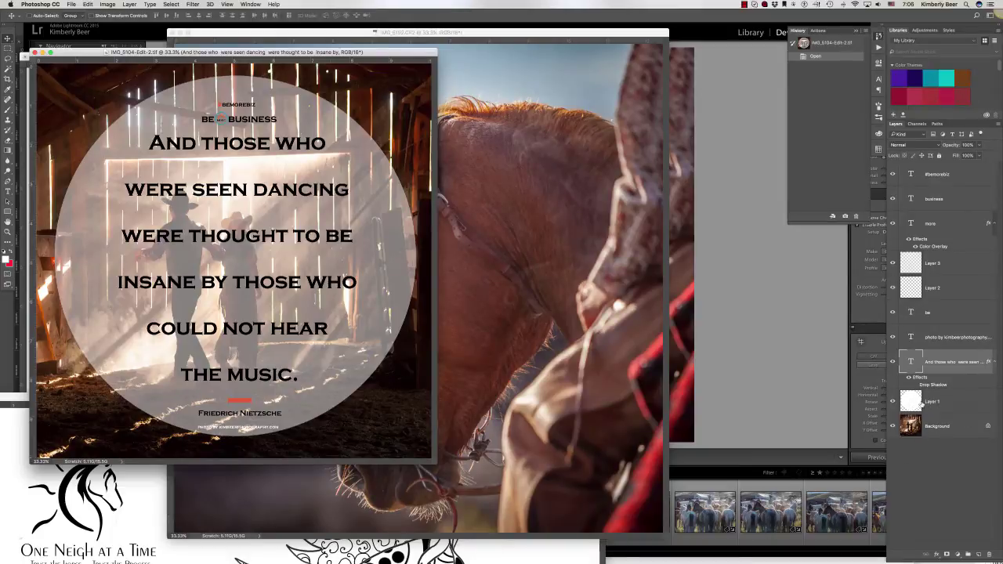
left_click(947, 402)
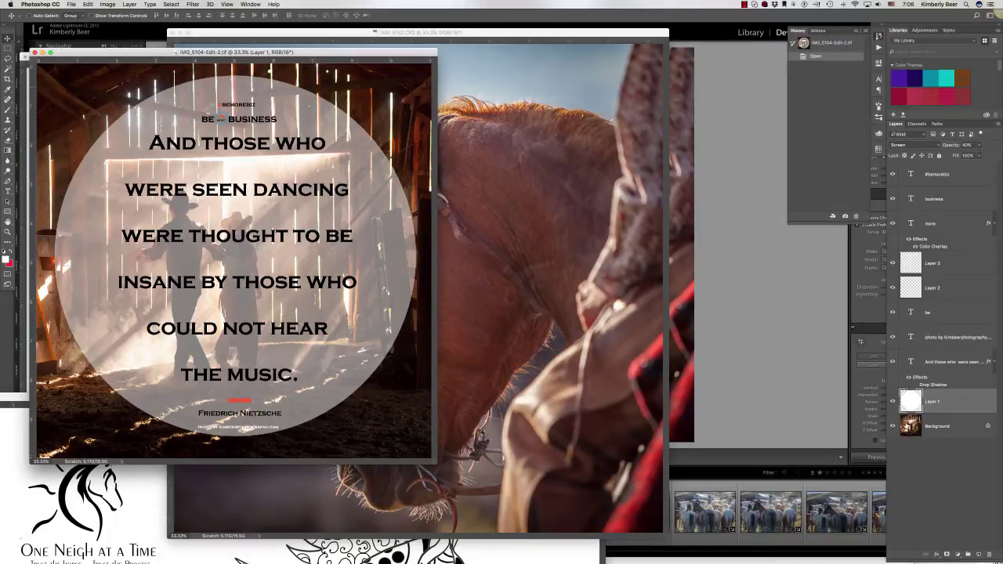
left_click(936, 362)
left_click(934, 337)
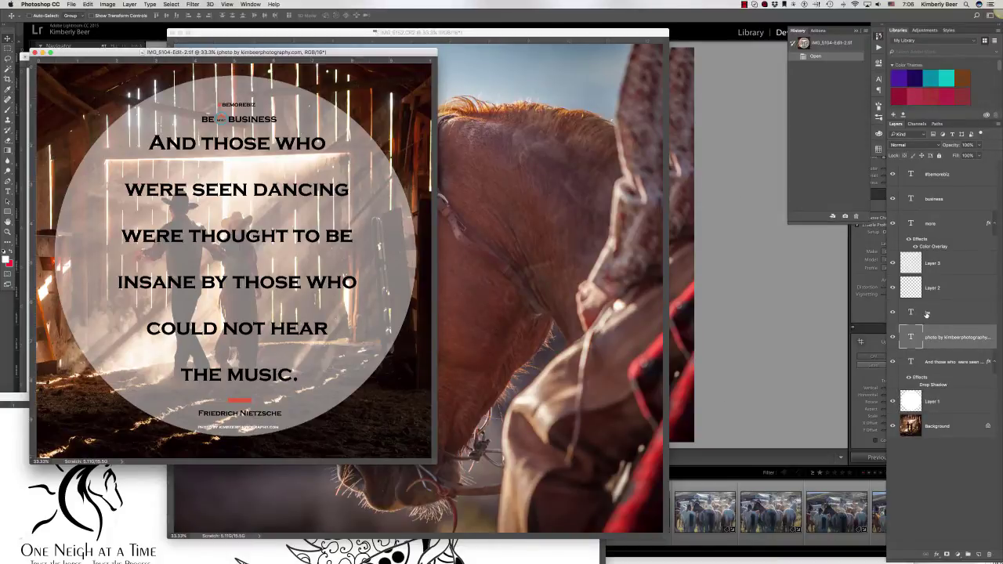
left_click(927, 314)
left_click(938, 290)
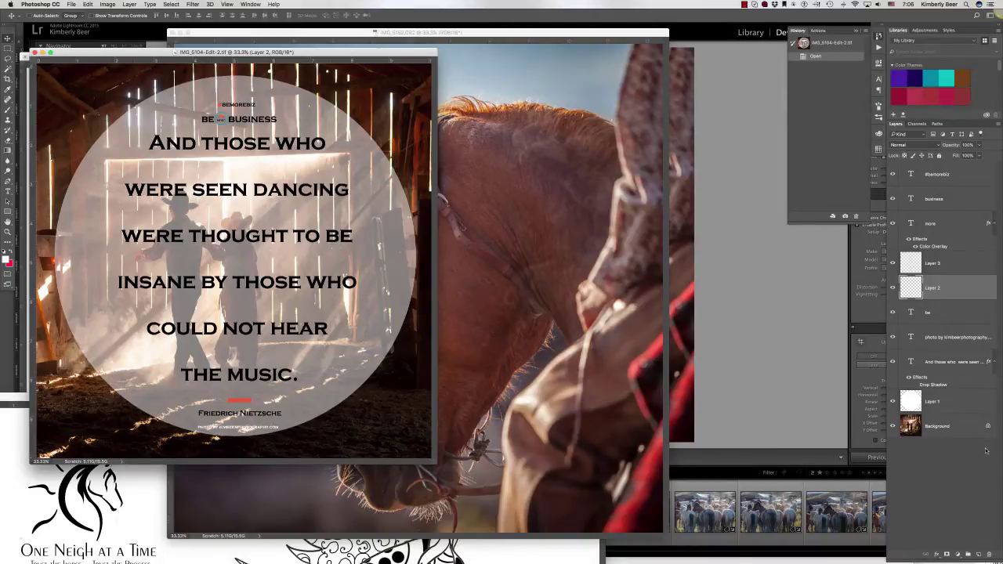
left_click(948, 397)
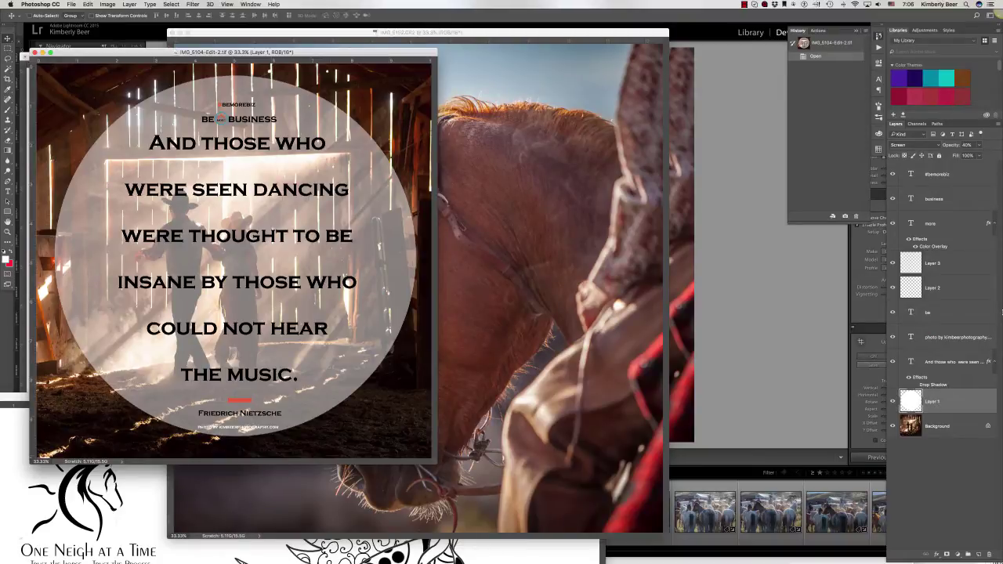
left_click(938, 177, "shift")
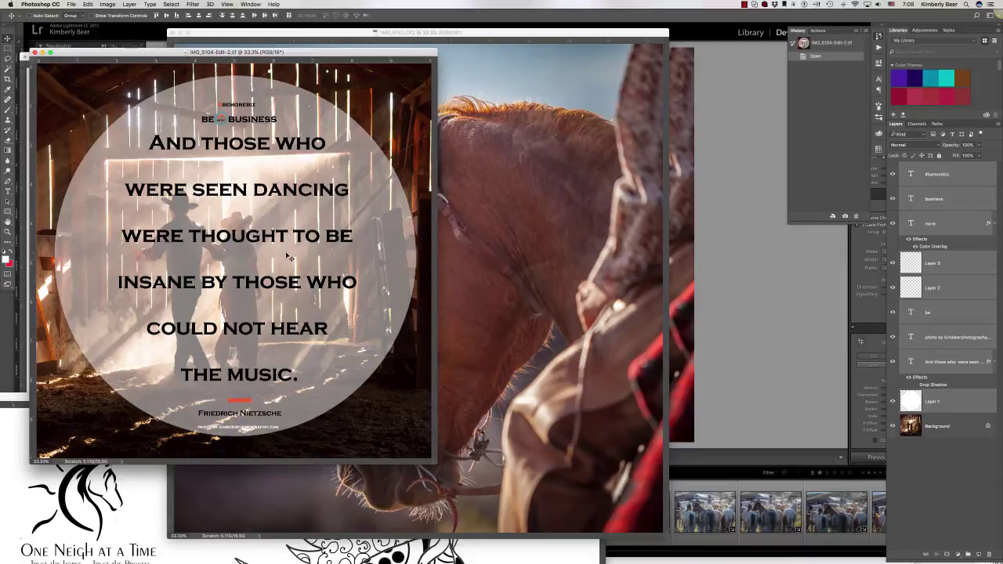
left_click_drag(275, 265, 479, 265)
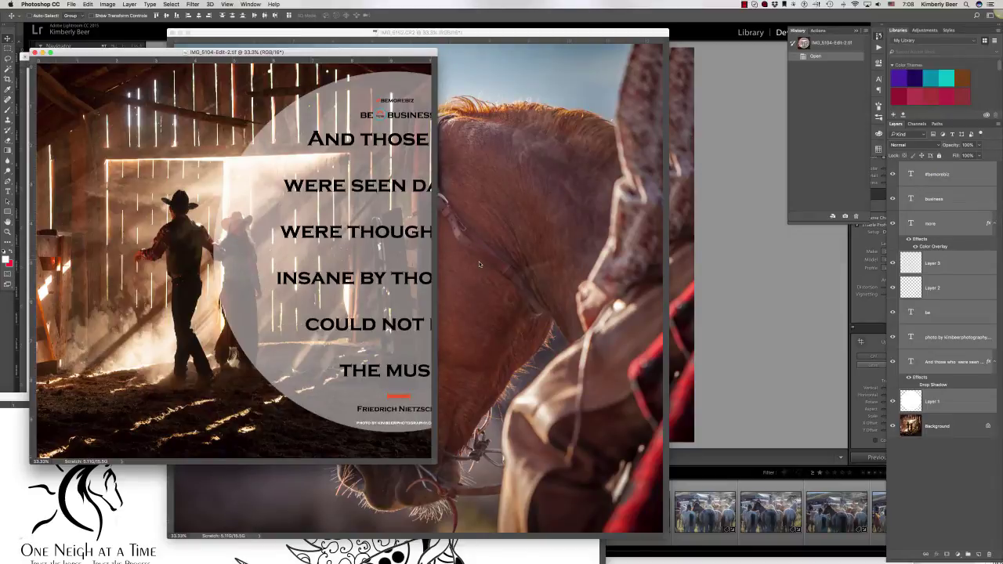
left_click(480, 265)
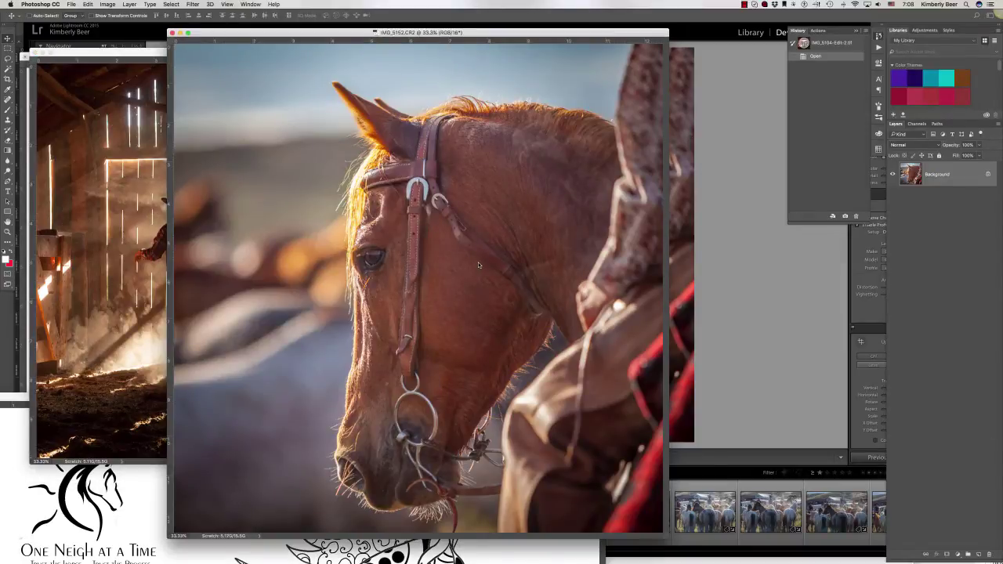
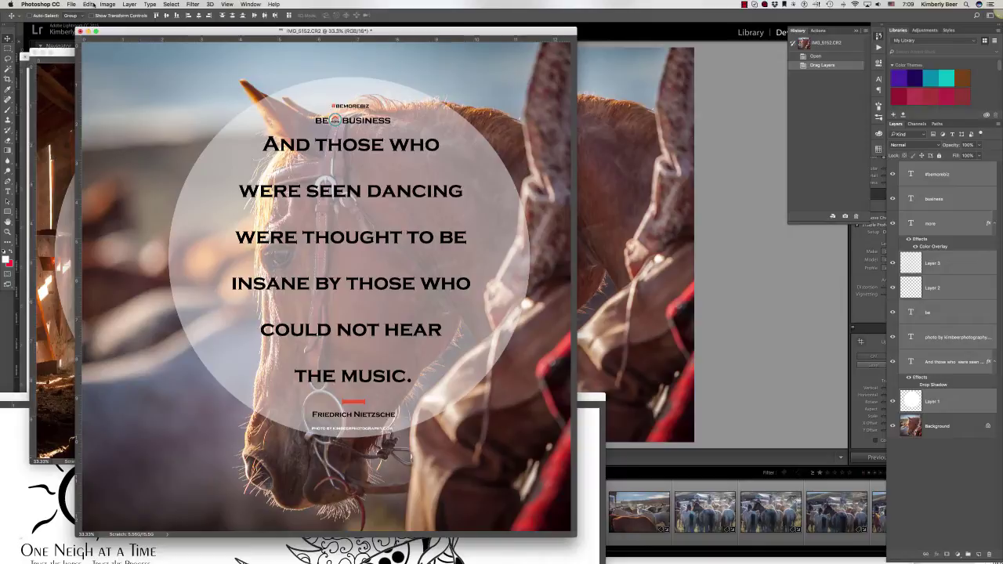
Scale the copied circle, text and logo layers up proportionally to about 128%
left_click(87, 5)
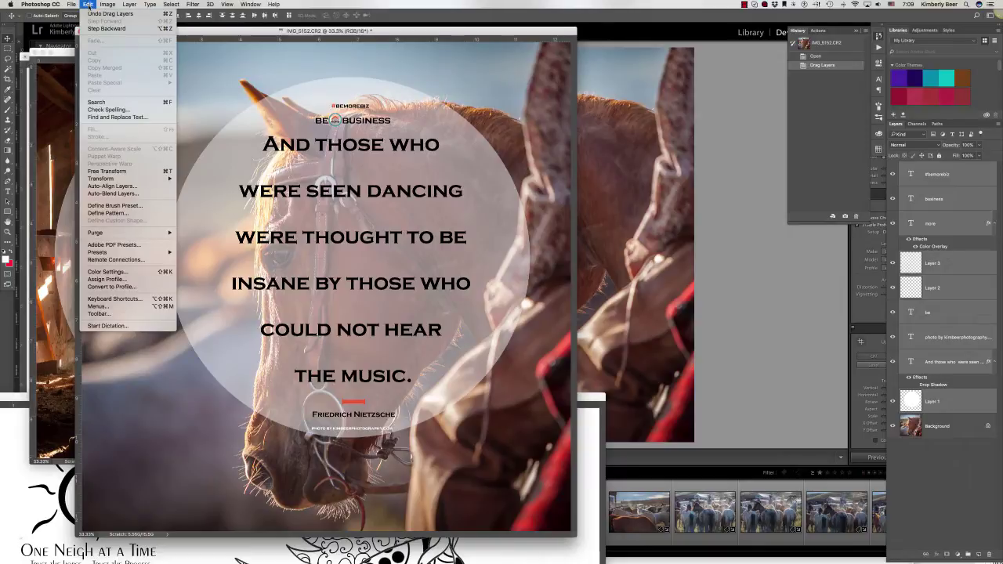
mouse_move(111, 4)
mouse_move(110, 179)
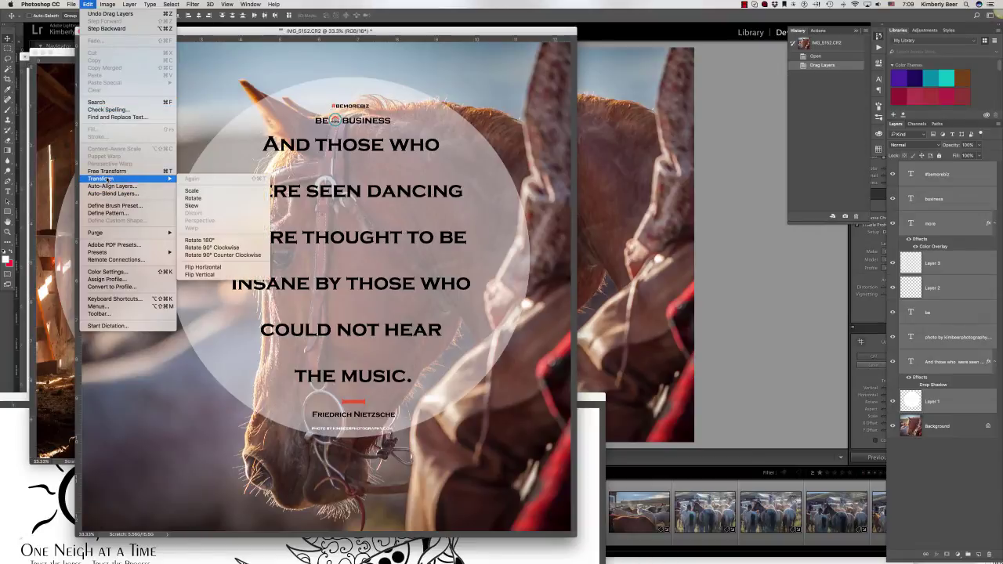
left_click(221, 195)
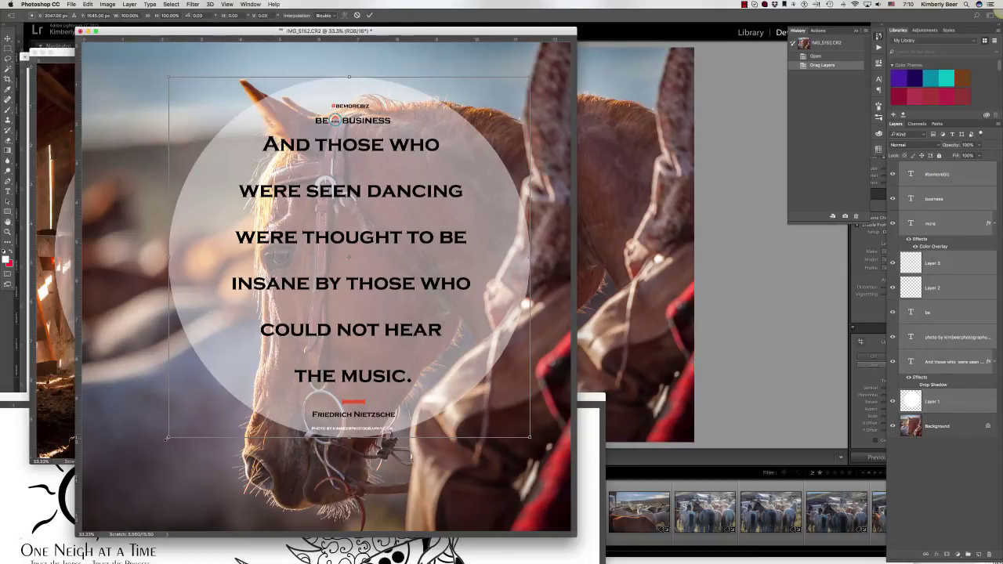
left_click_drag(166, 438, 89, 534)
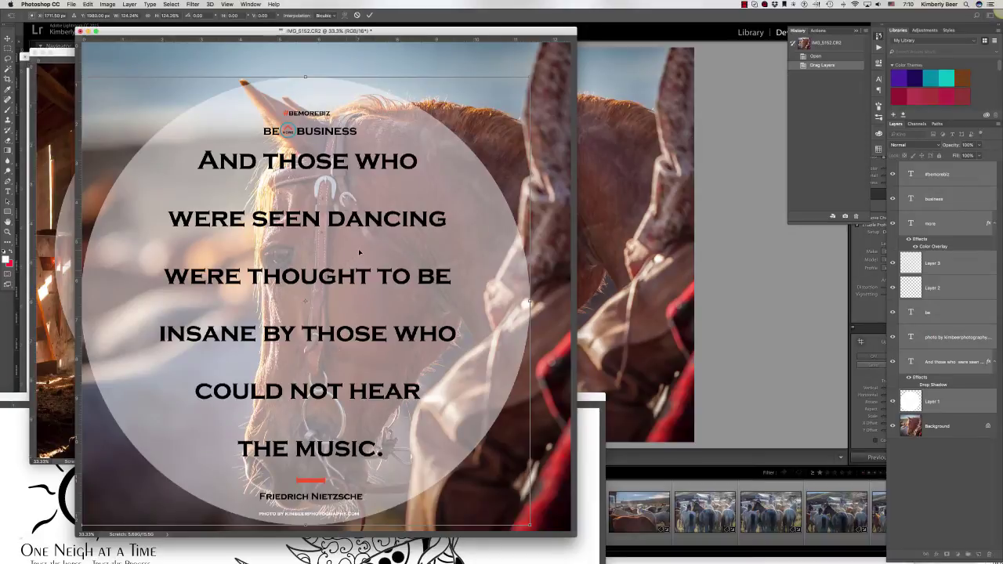
left_click_drag(531, 525, 542, 537)
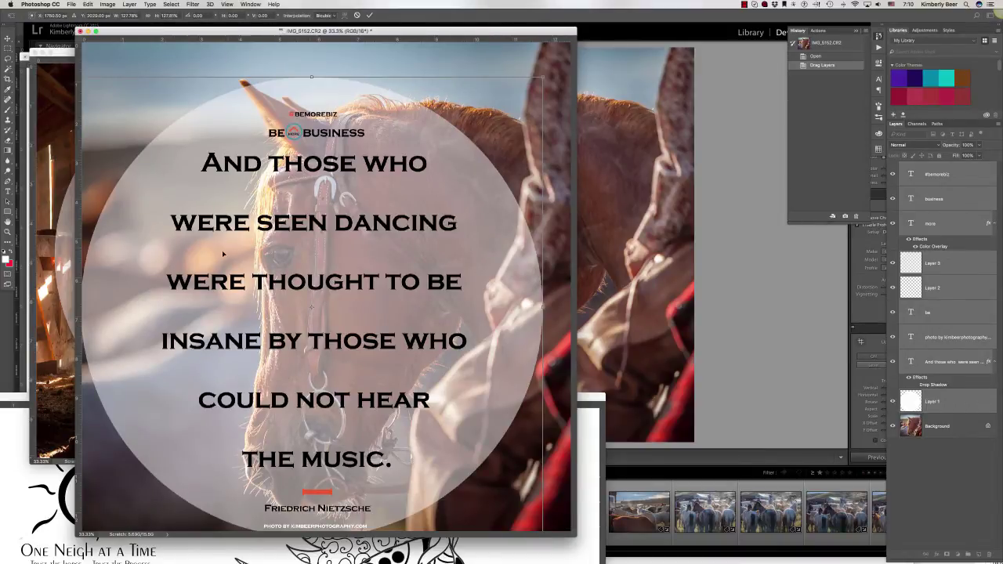
Reposition the enlarged circle and text layers so they sit centred over the horse photo, and apply the transform
left_click_drag(223, 253, 237, 236)
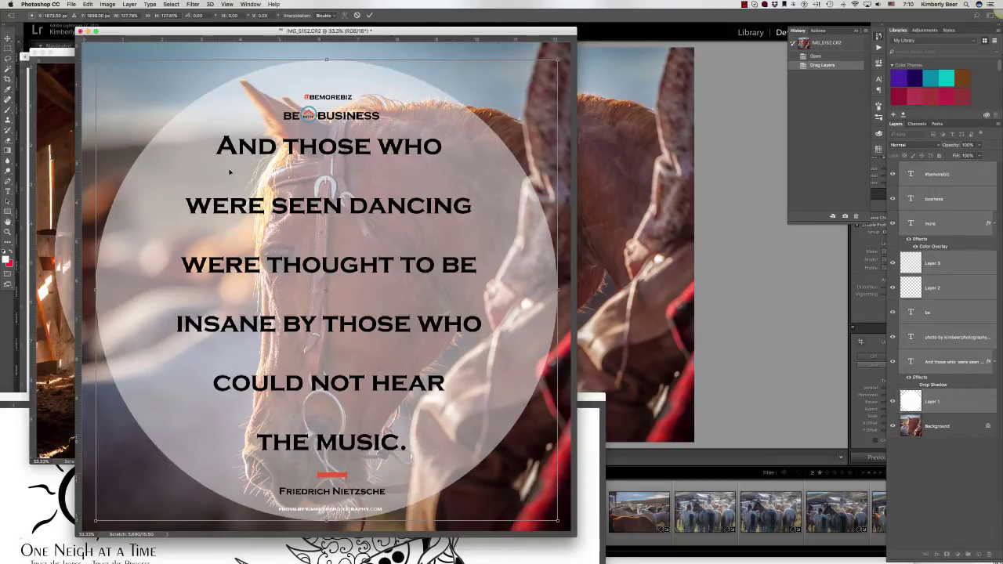
left_click_drag(156, 217, 155, 212)
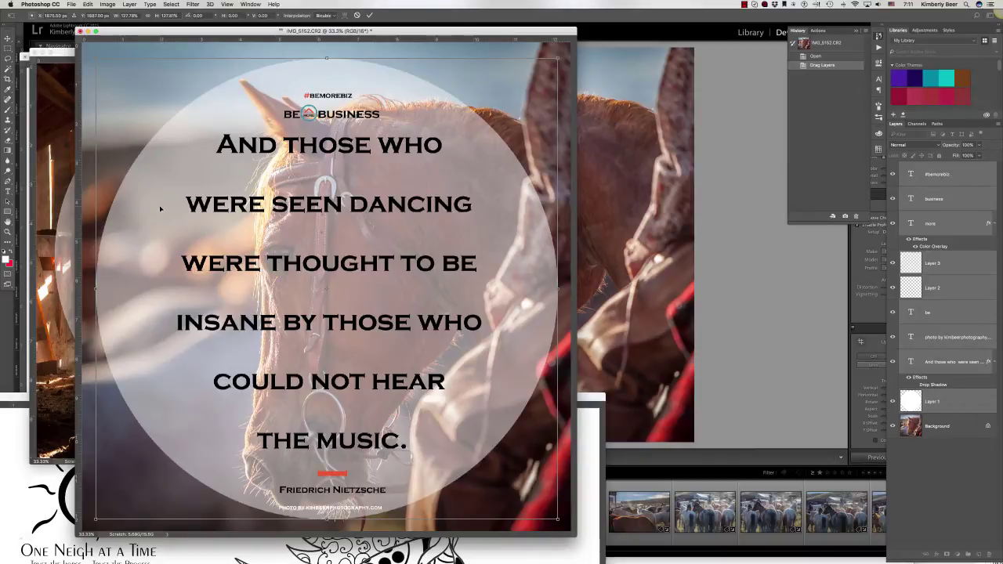
key("Left")
key("Left")
key("Up")
key("Up")
key("Up")
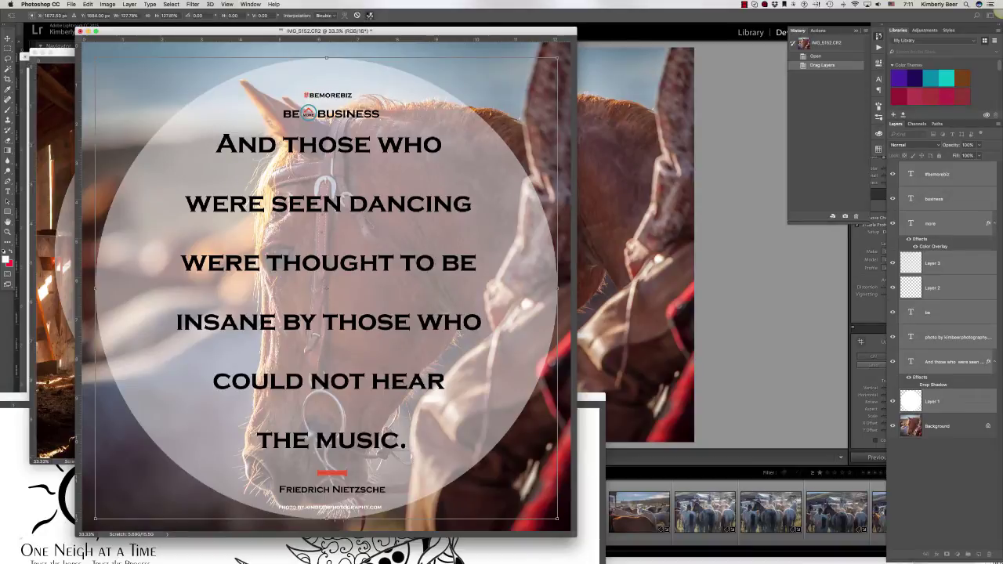
left_click(369, 15)
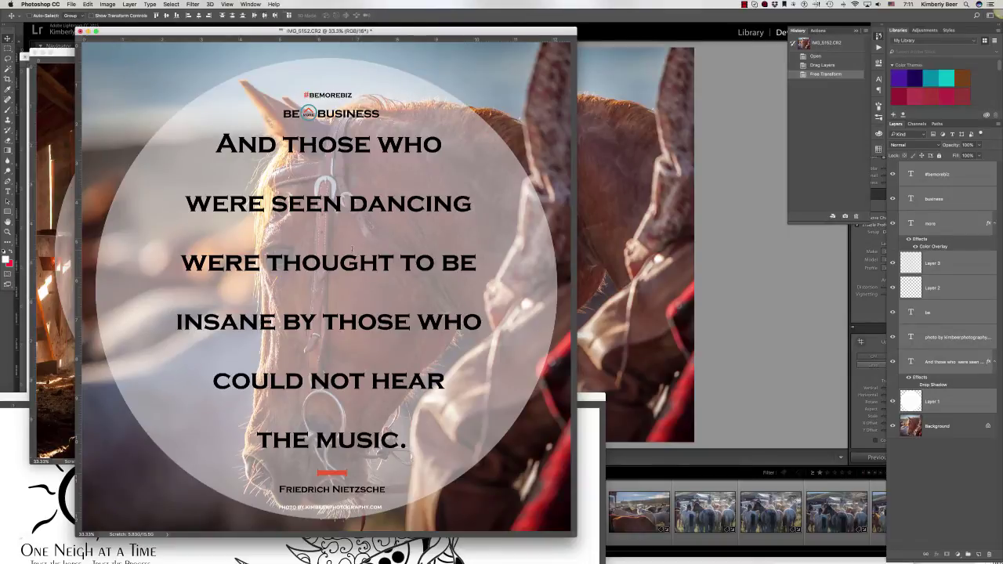
Replace the "And those who were seen dancing" quote with the copied text "The challenge will not wait. Life does not look back."
key("t")
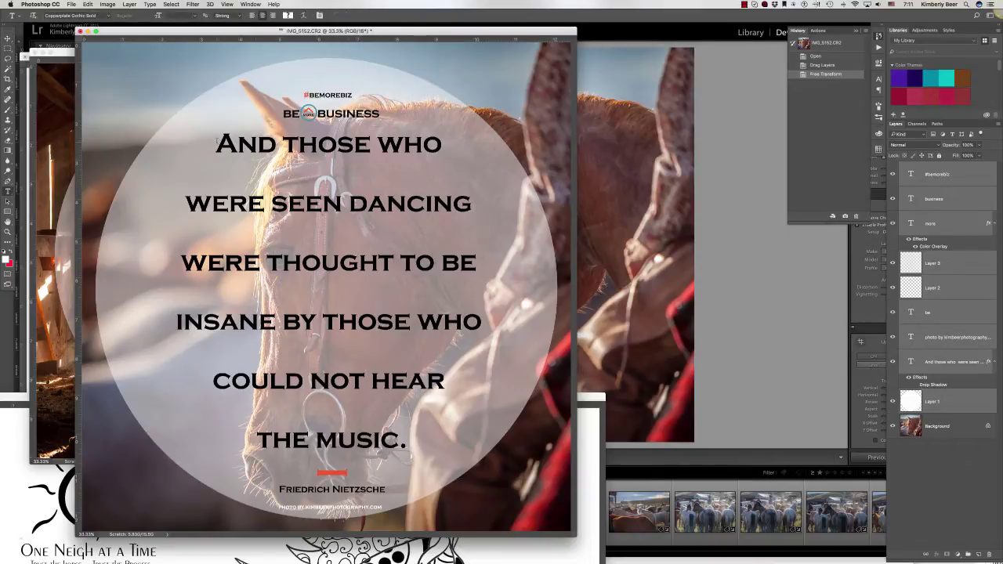
left_click_drag(216, 141, 414, 440)
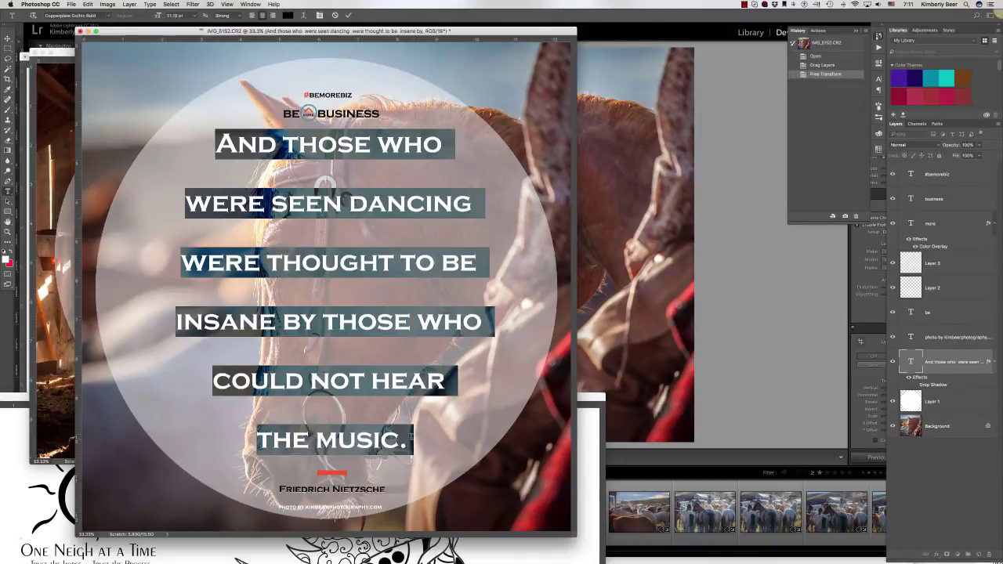
key("ctrl+v")
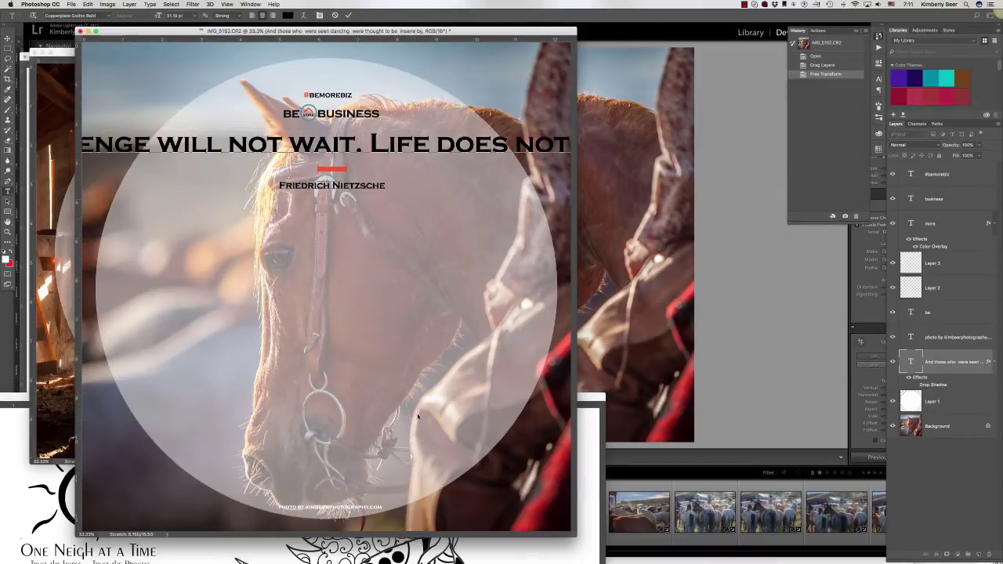
Insert a line break in the quote after "The challenge will"
left_click(318, 169)
left_click(248, 144)
key("Left")
key("Left")
key("Left")
key("Left")
key("Left")
key("Right")
key("Right")
key("Right")
key("Right")
key("Return")
Insert a line break after "not wait." so "Life does not look back." starts its own line
key("Right")
key("Right")
key("Right")
key("Right")
key("Right")
key("Right")
key("Right")
key("Right")
key("Right")
key("Right")
key("Right")
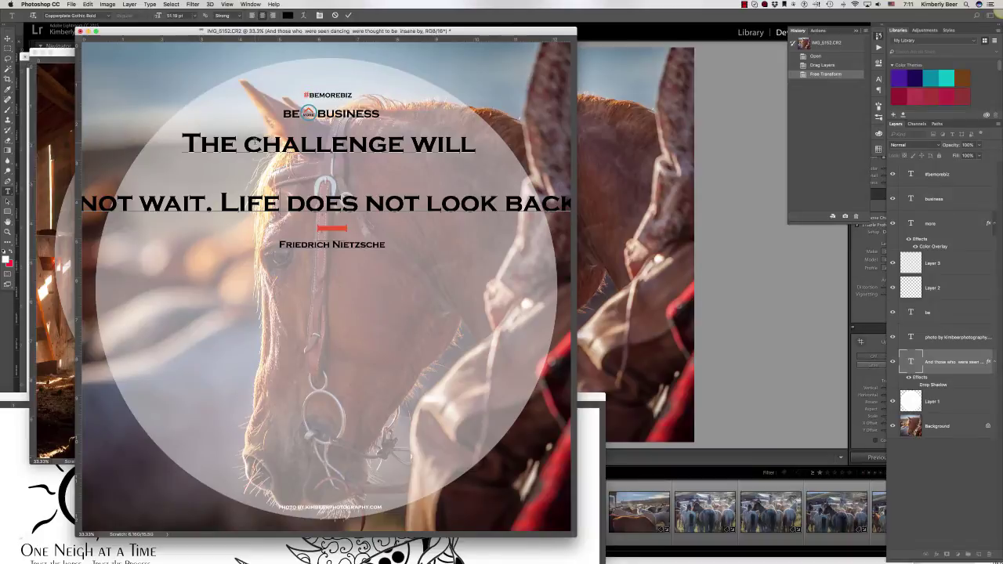
key("Left")
key("Left")
key("Left")
key("Right")
key("Return")
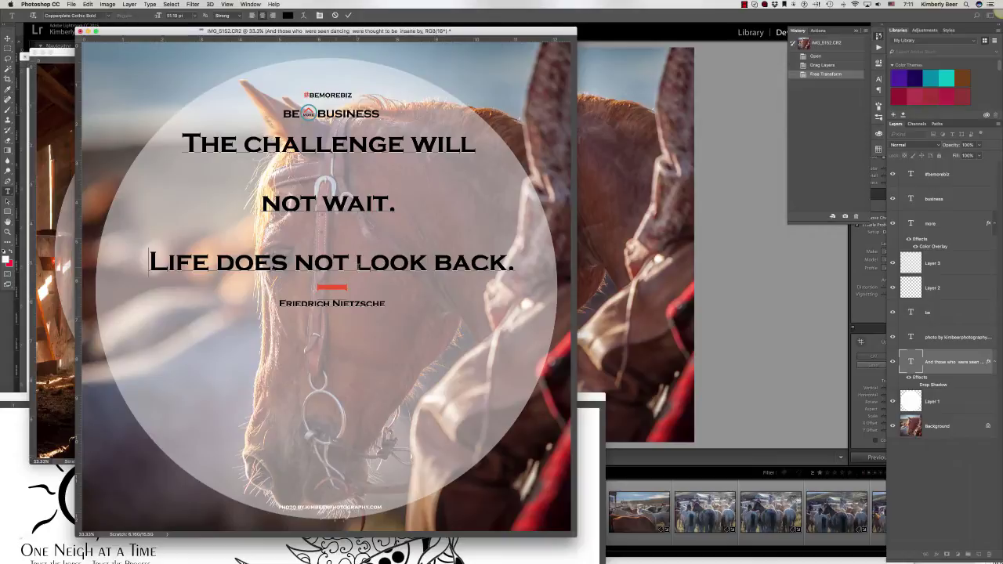
Break the quote into the four lines "The challenge", "will not wait.", "Life does not" and "look back.", and commit the text edit
left_click(323, 287)
left_click(356, 265)
key("Return")
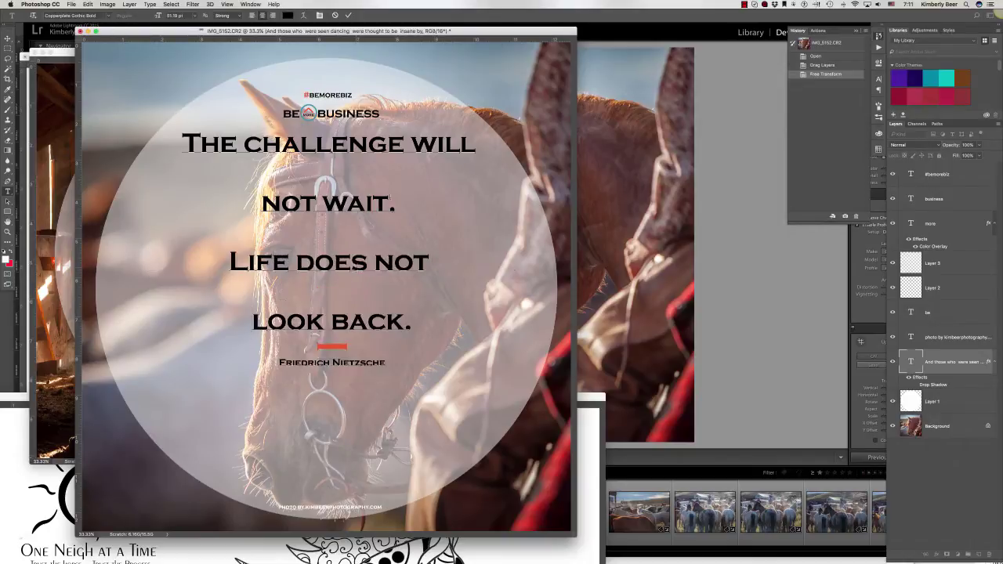
left_click(412, 144)
key("Return")
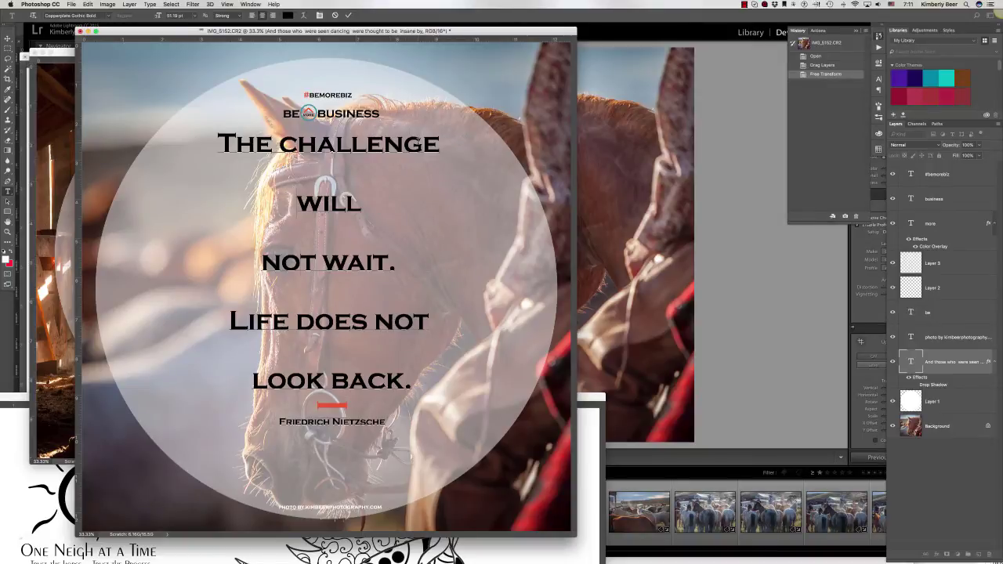
key("BackSpace")
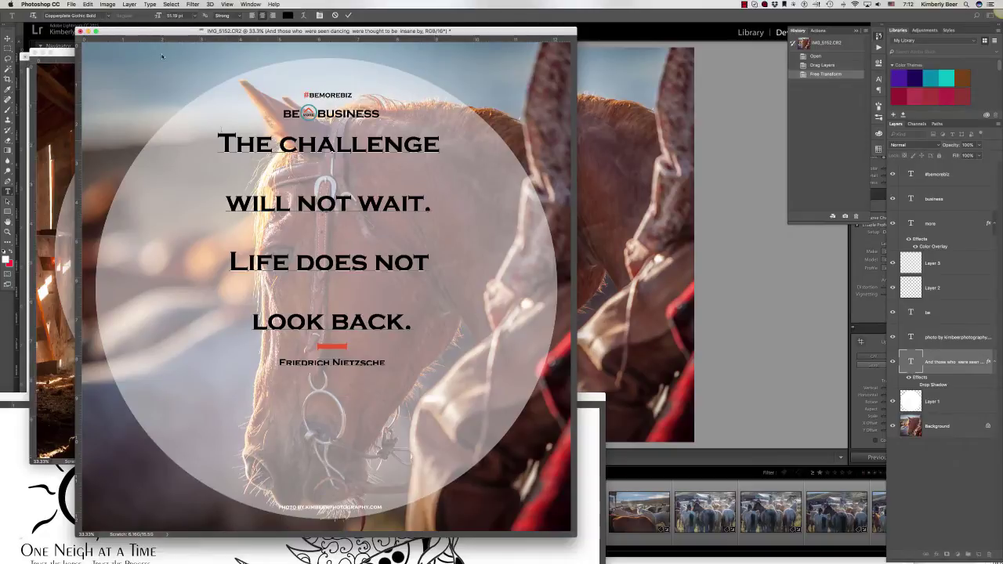
left_click(130, 4)
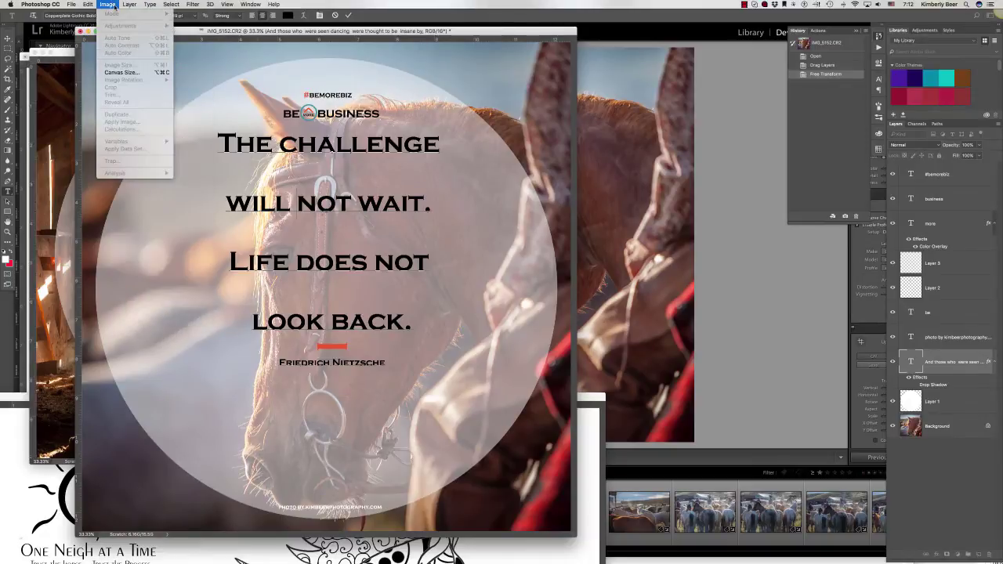
left_click(114, 6)
left_click(348, 15)
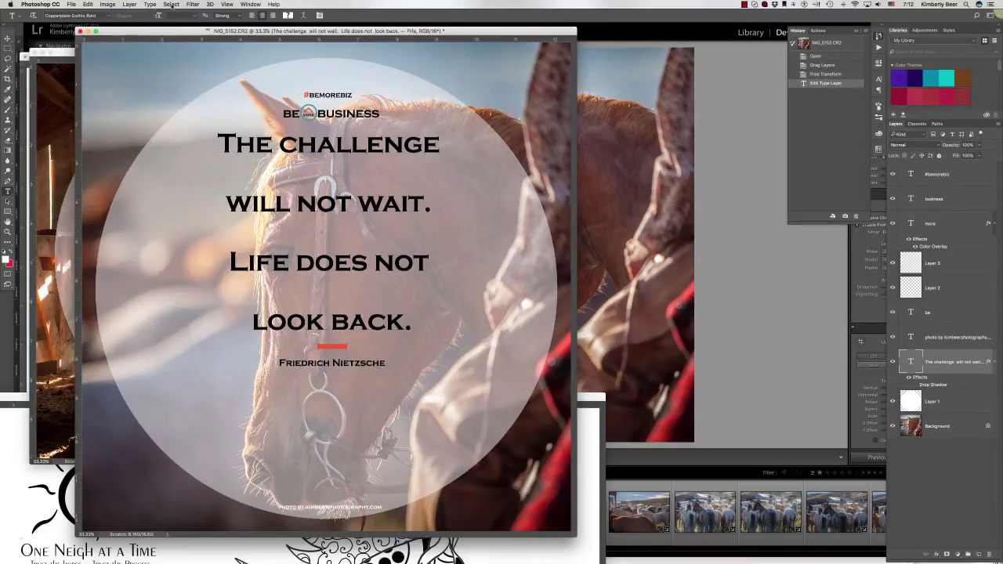
Enlarge the quote text layer to about 134%, centre it inside the white circle, and apply the transform
left_click(87, 4)
mouse_move(126, 179)
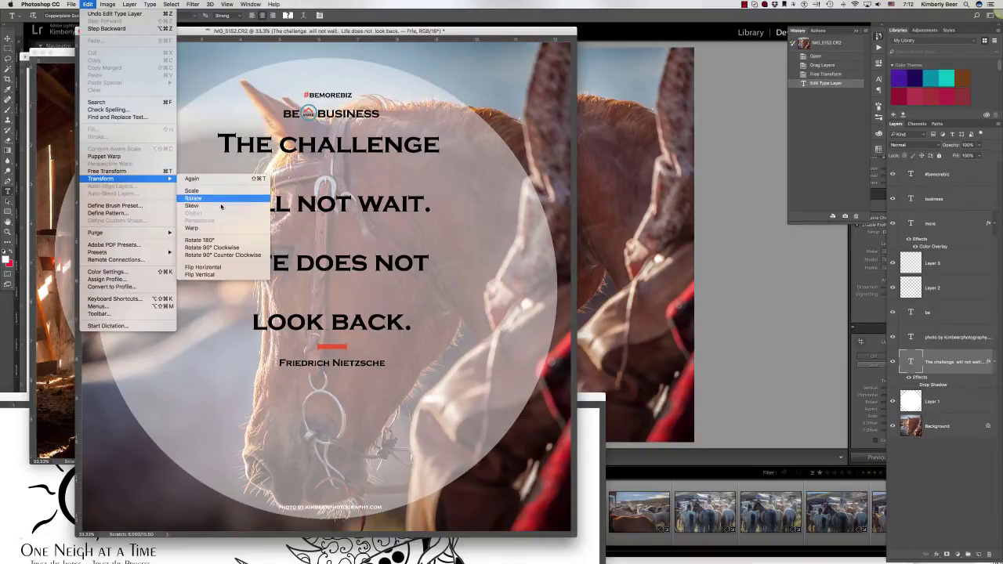
left_click(224, 198)
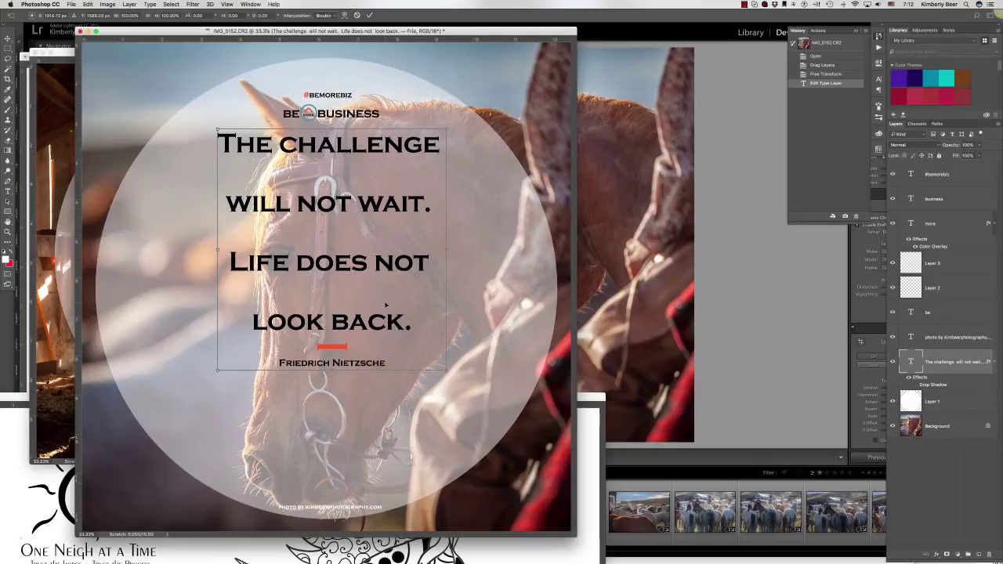
left_click_drag(449, 373, 523, 433)
left_click_drag(400, 304, 366, 311)
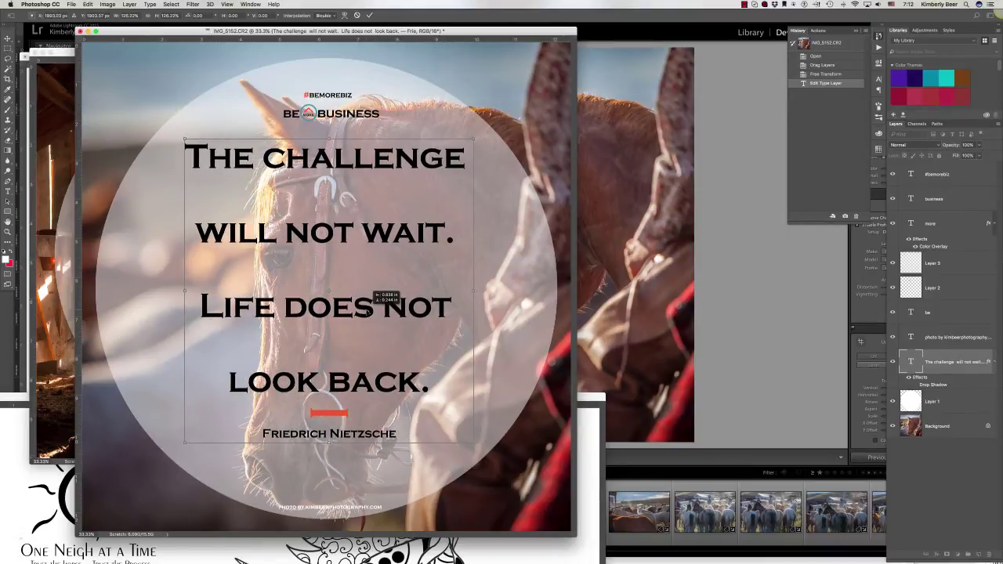
left_click_drag(474, 443, 485, 455)
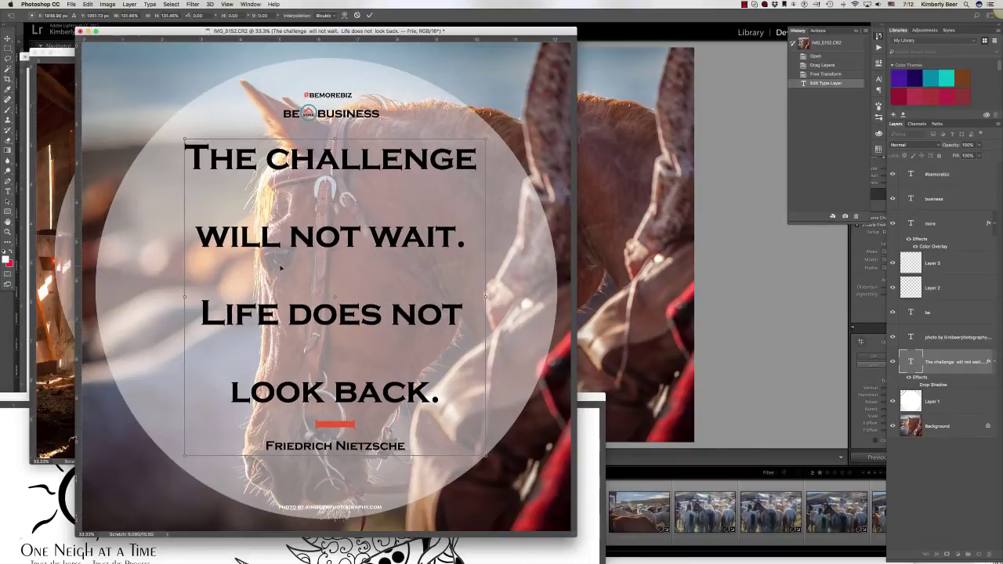
left_click_drag(337, 235, 337, 233)
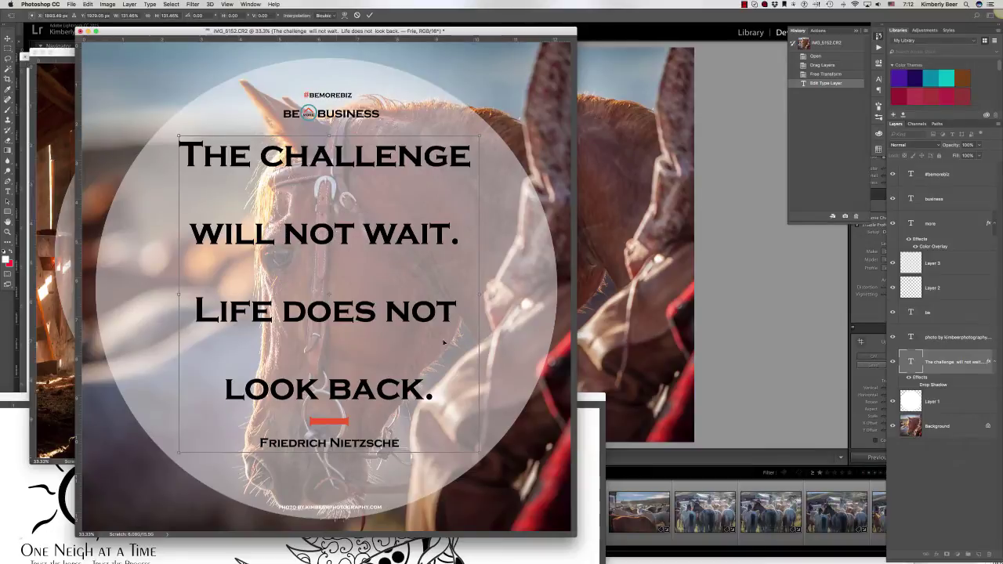
left_click_drag(479, 452, 486, 458)
left_click_drag(399, 402, 392, 401)
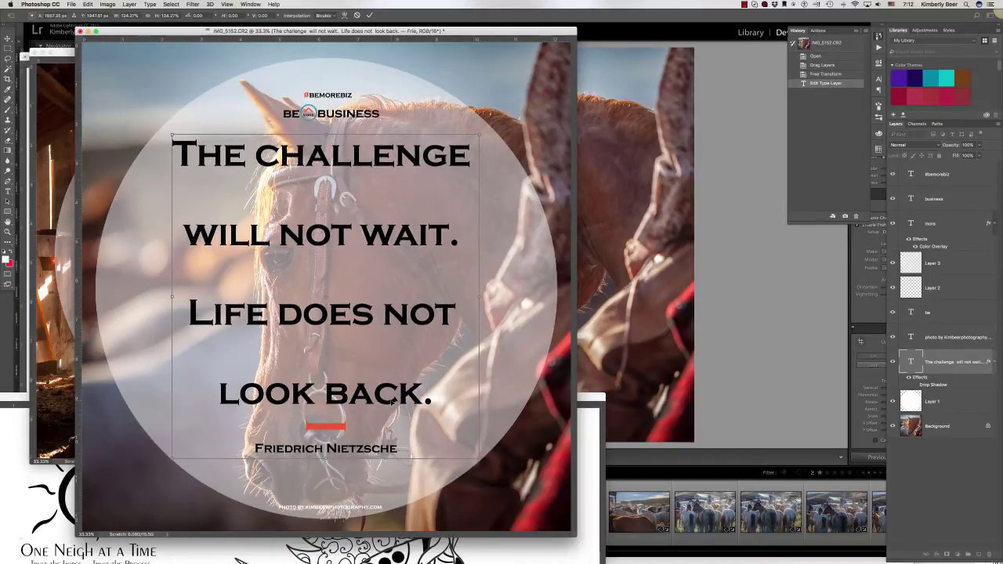
left_click(369, 15)
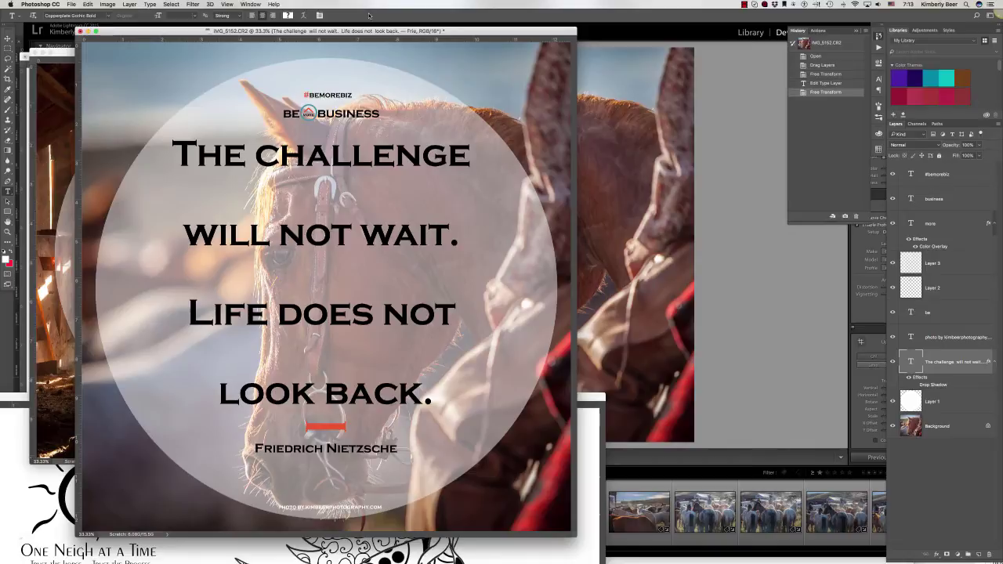
Check the design at thumbnail size and reduce the opacity of the white circle layer to 30%
key("z")
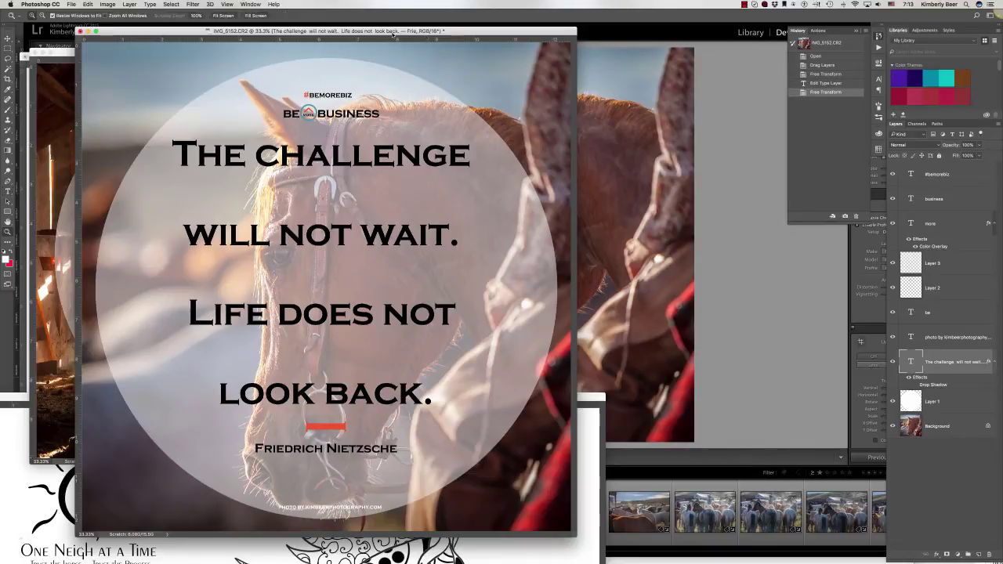
left_click(309, 253, "alt")
left_click(305, 254, "alt")
left_click(226, 220, "alt")
left_click(171, 174, "alt")
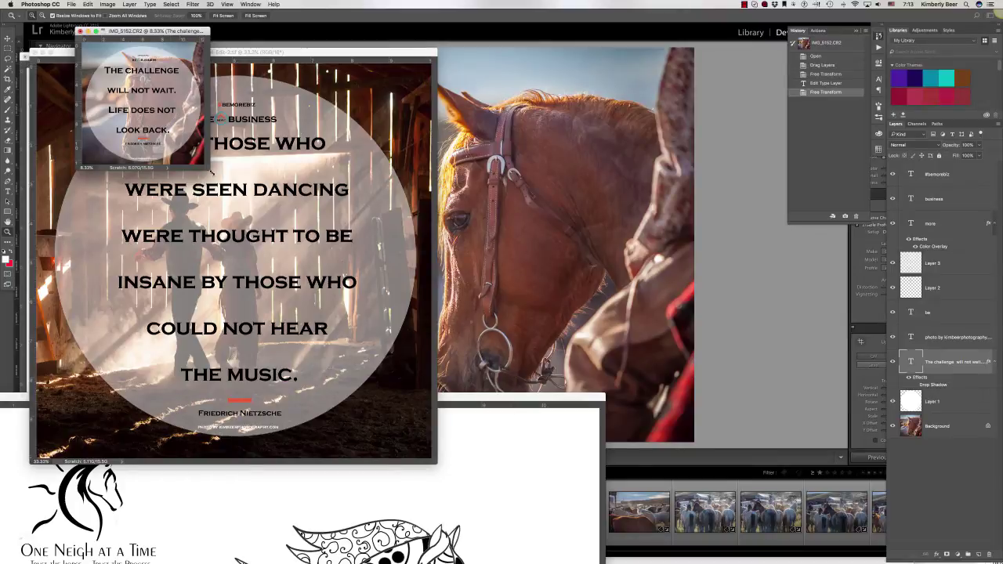
left_click_drag(208, 169, 353, 340)
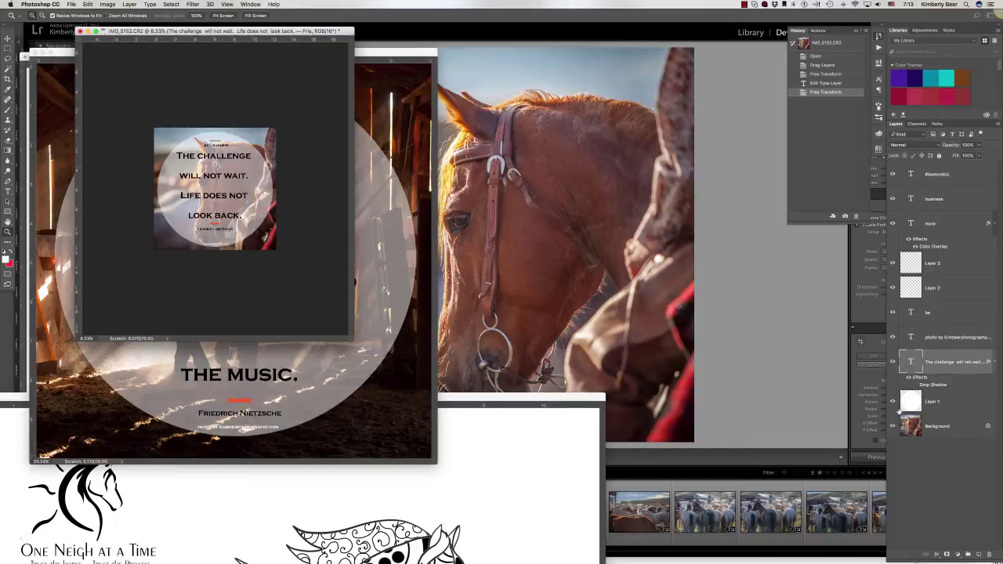
left_click(944, 404)
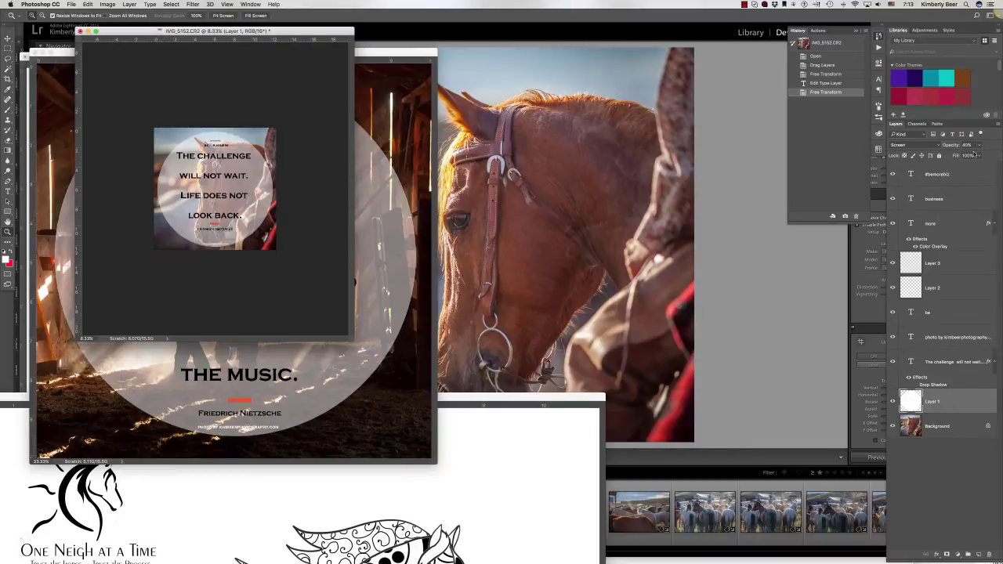
left_click_drag(979, 147, 971, 155)
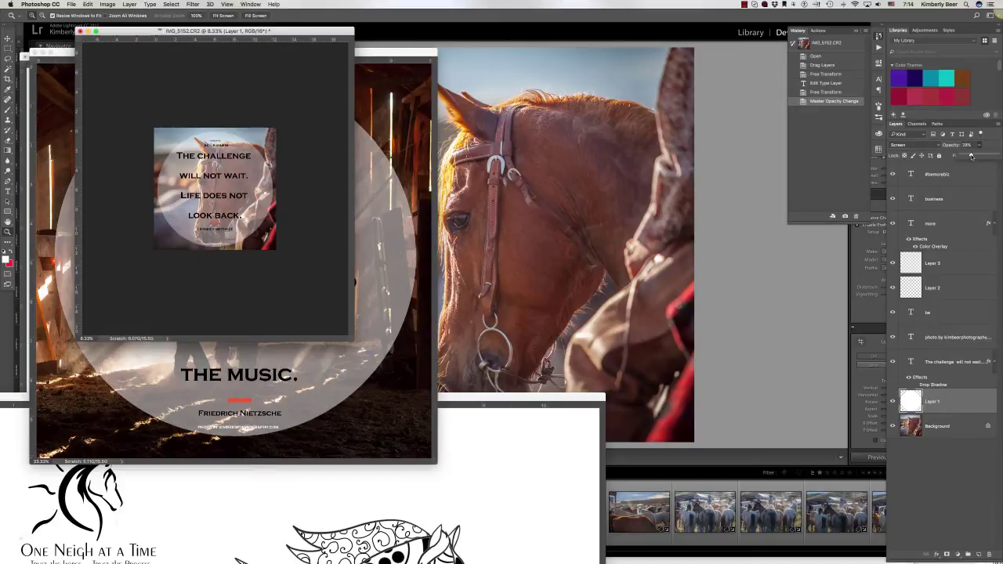
left_click_drag(972, 155, 972, 156)
Switch to Firefox to look up the quote's author on Goodreads, and move the browser window clear of the design
left_click(289, 128)
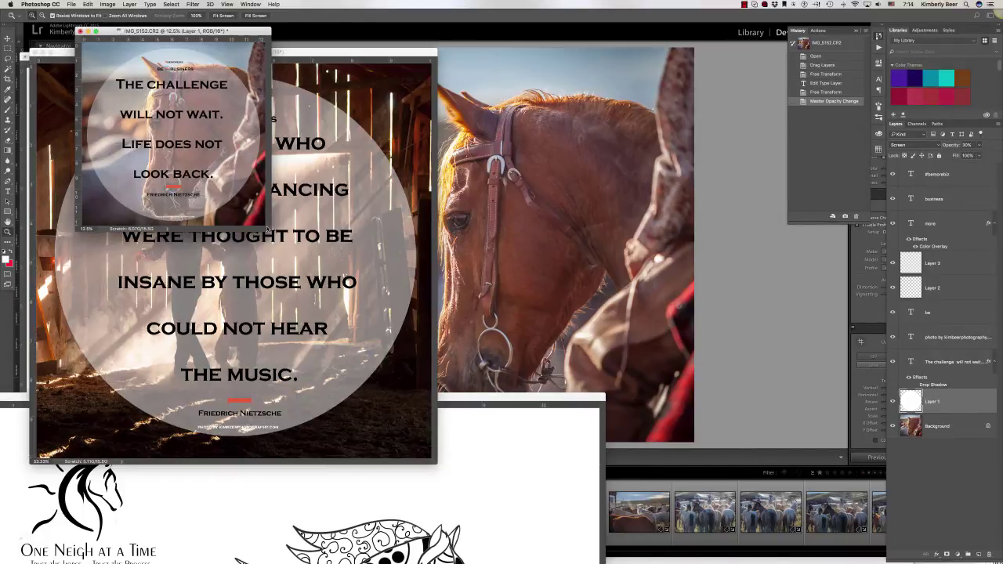
left_click_drag(269, 228, 550, 498)
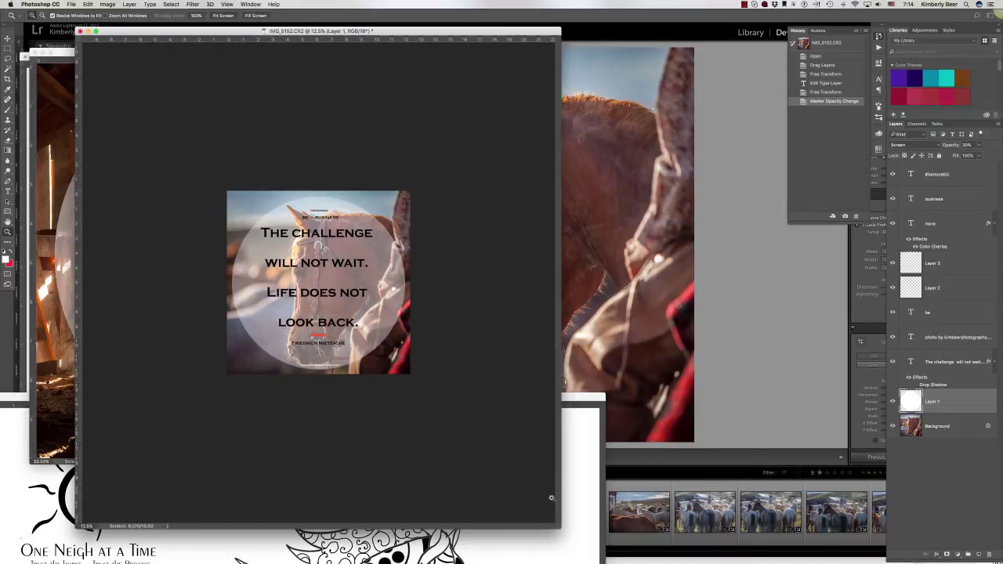
key("t")
left_click(294, 343)
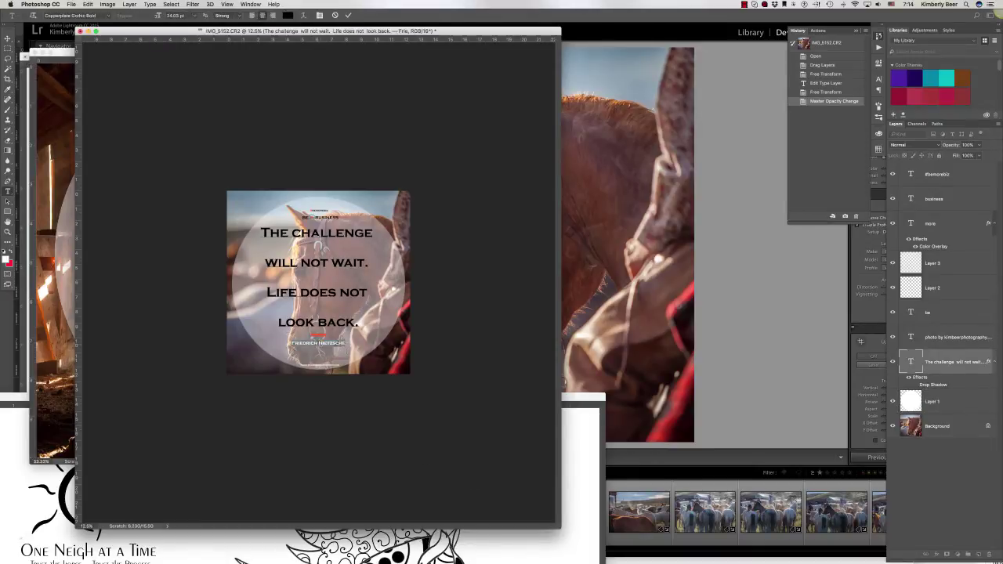
mouse_move(663, 545)
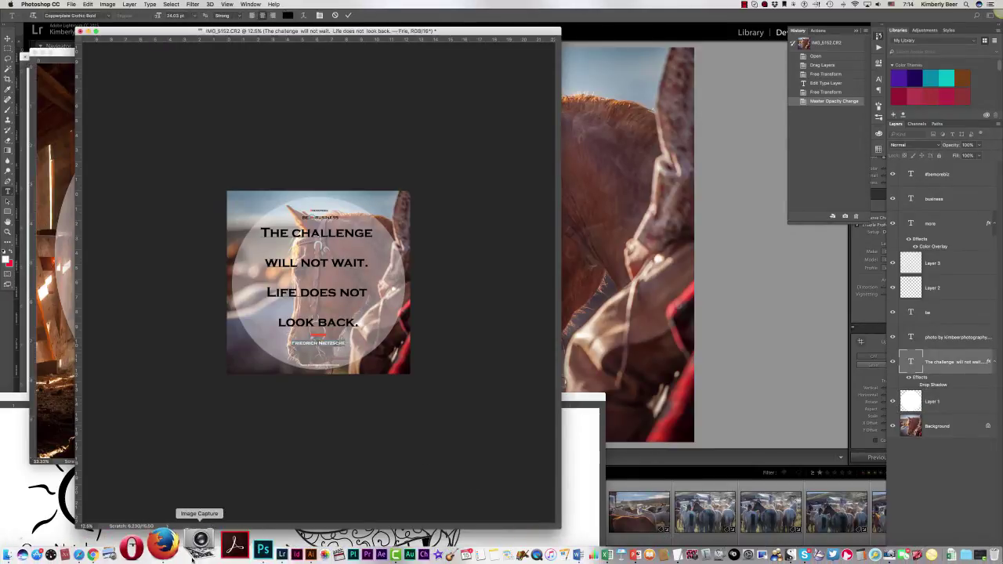
left_click(173, 541)
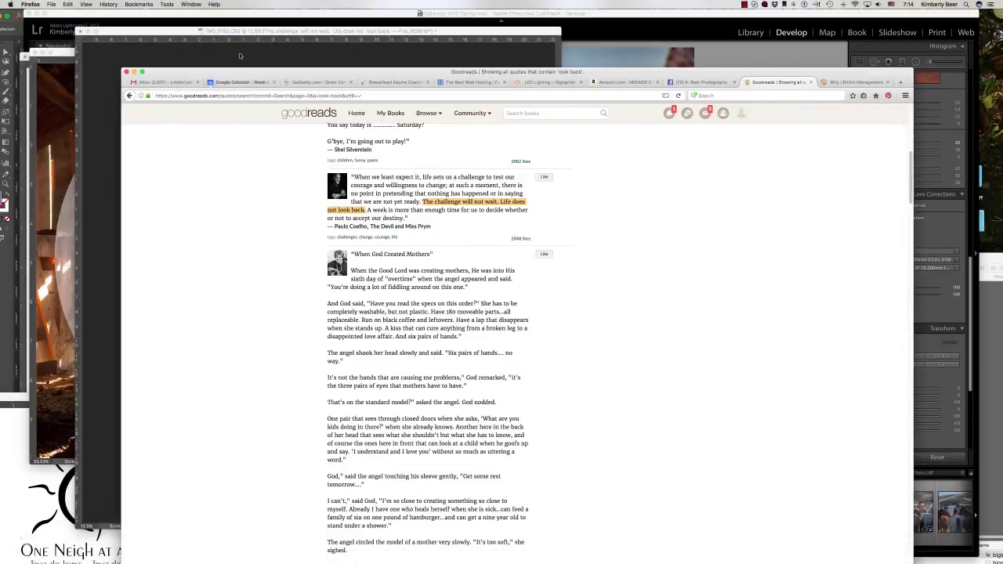
left_click_drag(230, 71, 871, 432)
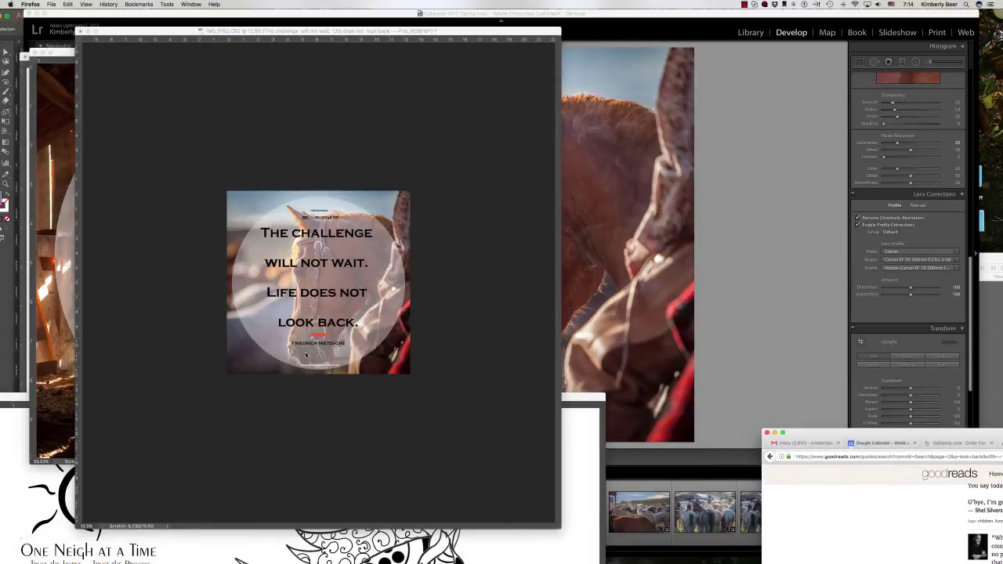
Replace the author credit "Friedrich Nietzsche" below the quote with "Paulo Co", the beginning of the Goodreads author's name
left_click(306, 354)
left_click_drag(292, 343, 344, 343)
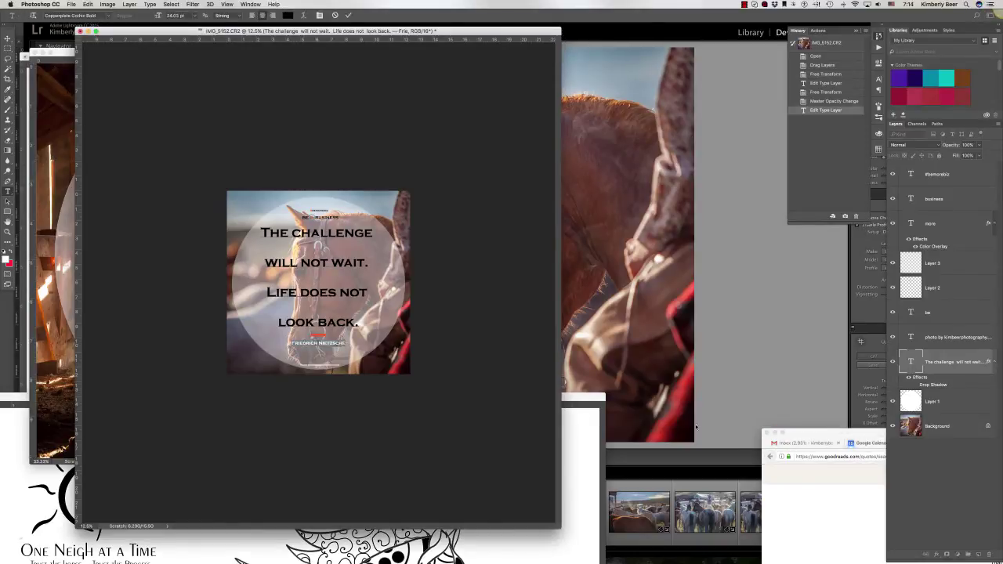
left_click_drag(814, 433, 758, 408)
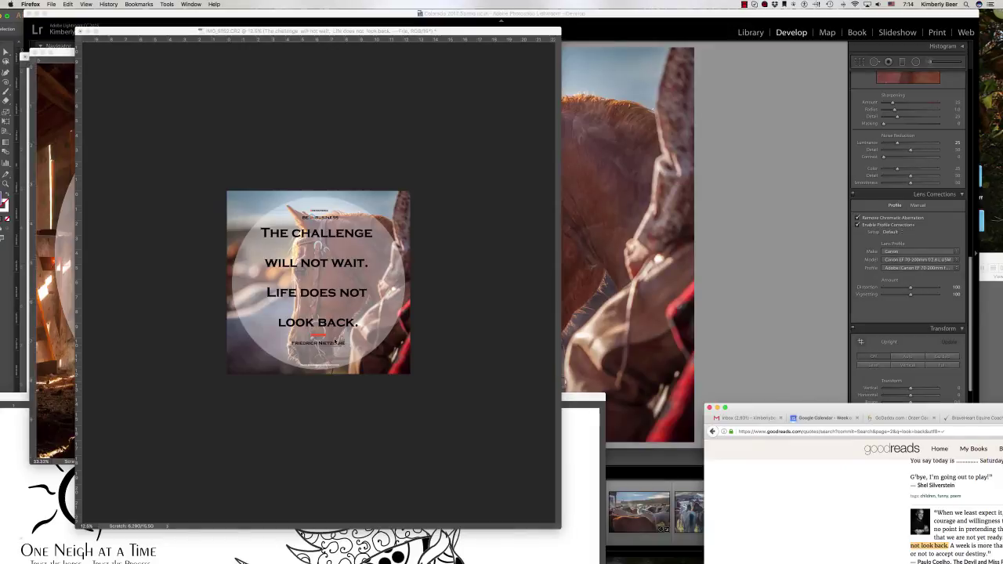
left_click(337, 340)
left_click_drag(344, 343, 290, 343)
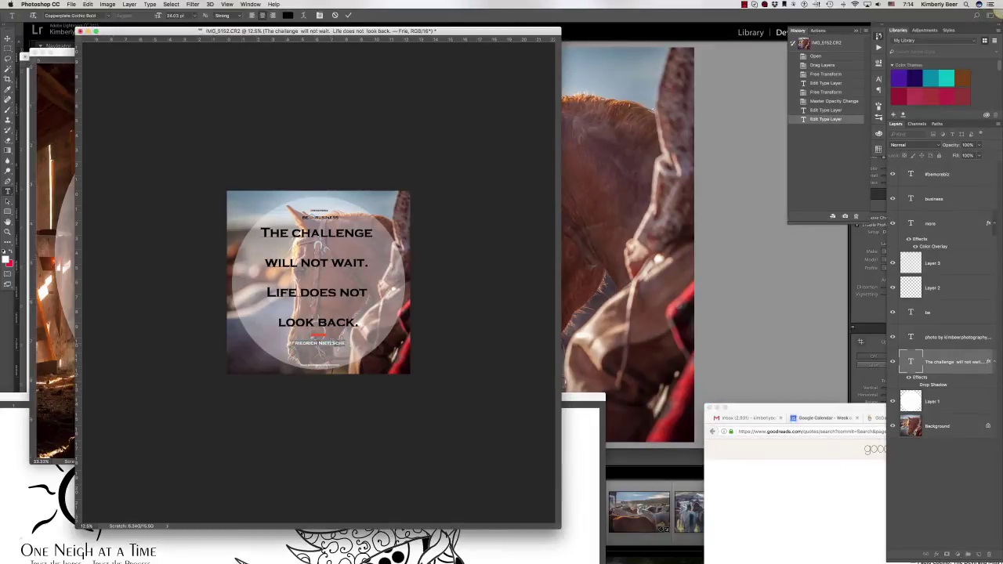
type("Paulo Co")
Shift the browser window to show more of the Goodreads quote, return to the design, and rasterize the quote's type layer
left_click_drag(772, 408, 729, 412)
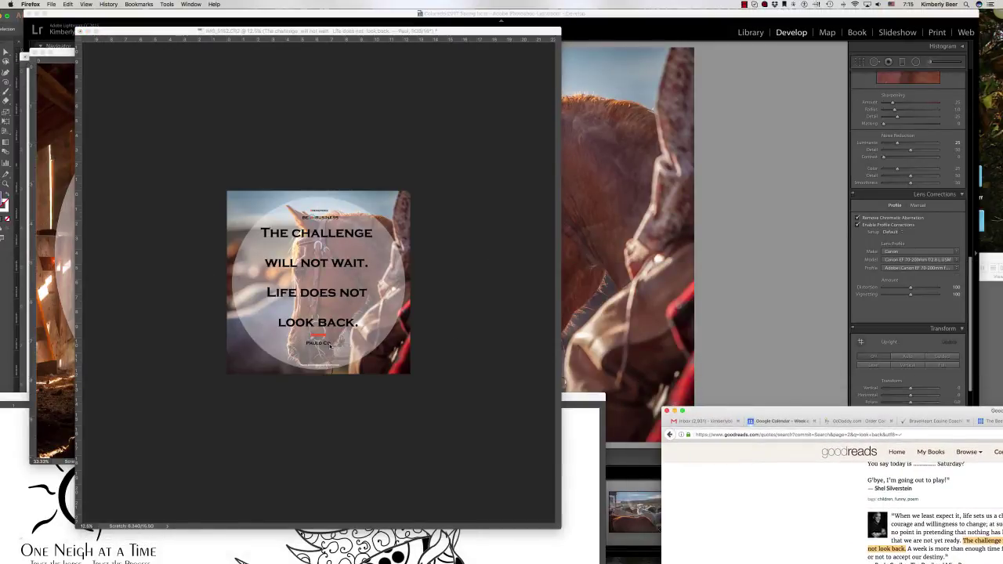
left_click(330, 345)
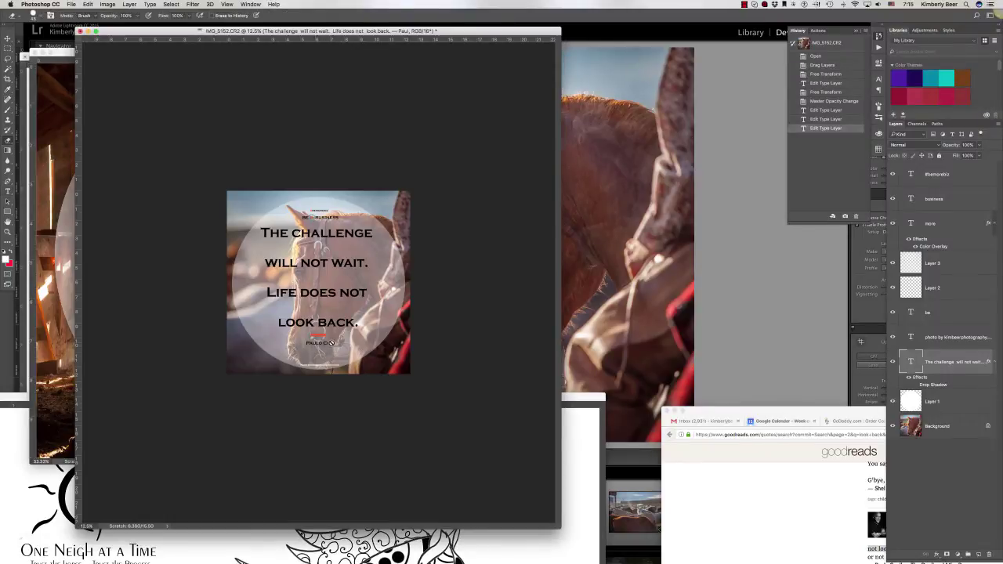
left_click(317, 342)
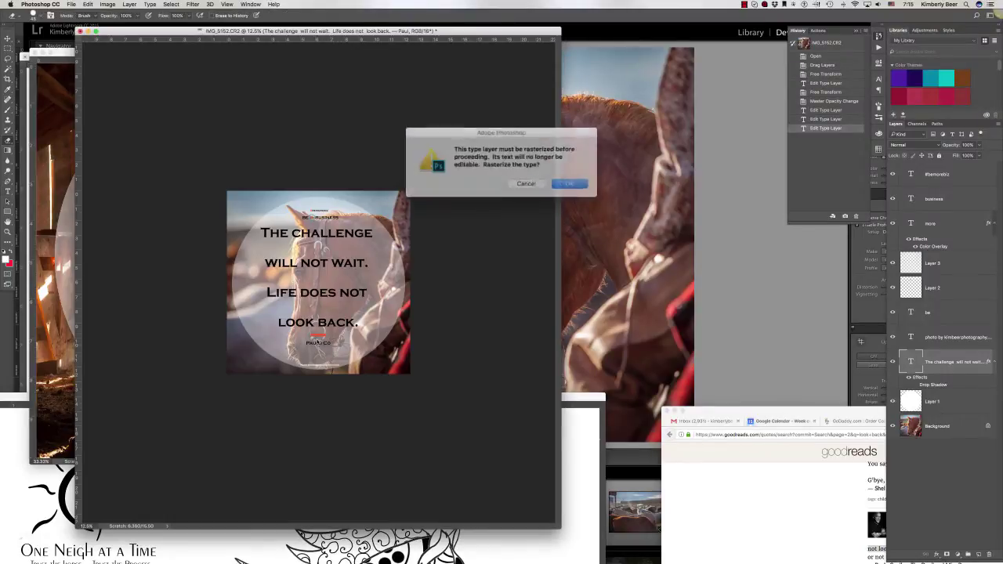
left_click(562, 182)
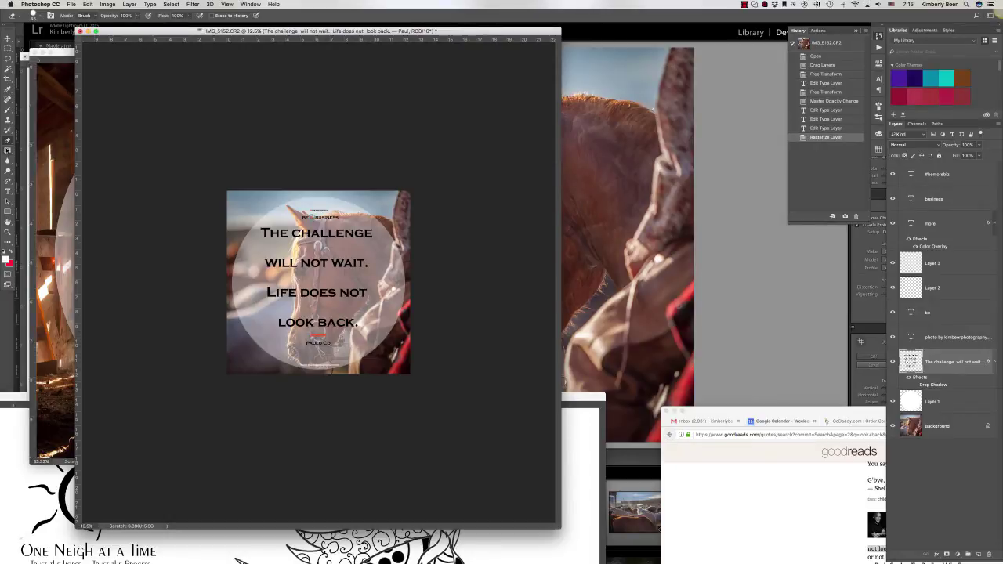
left_click(7, 191)
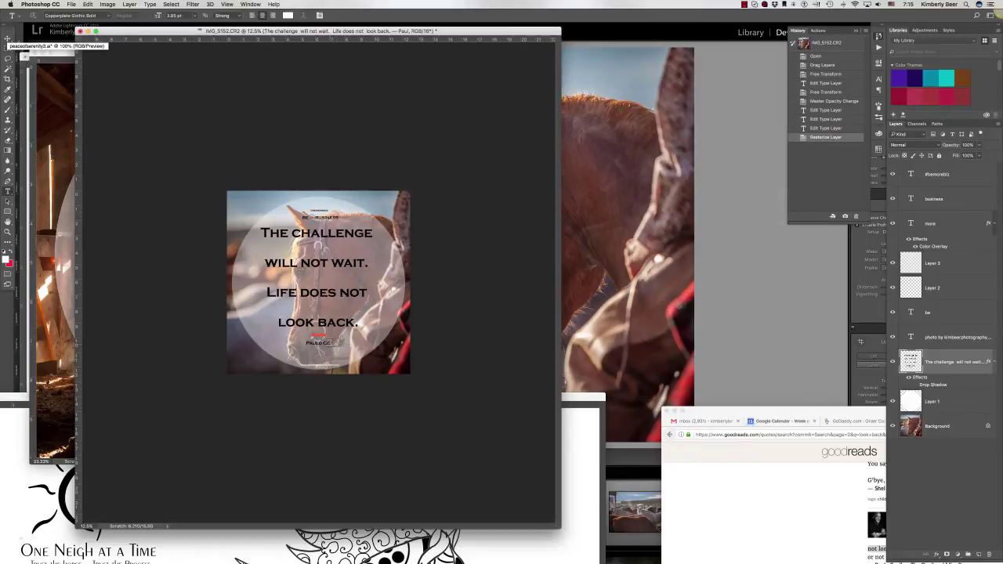
left_click(330, 344)
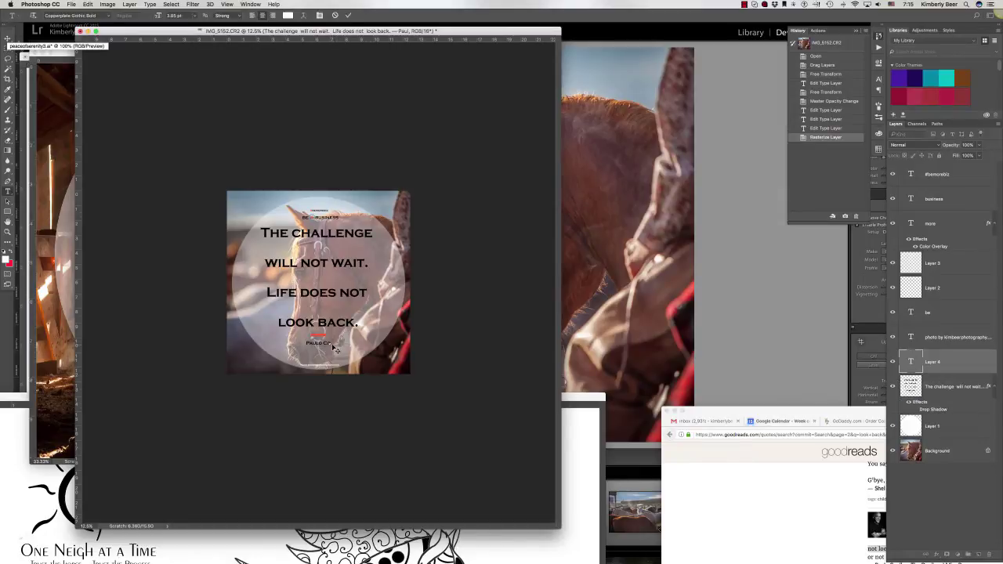
left_click(334, 15)
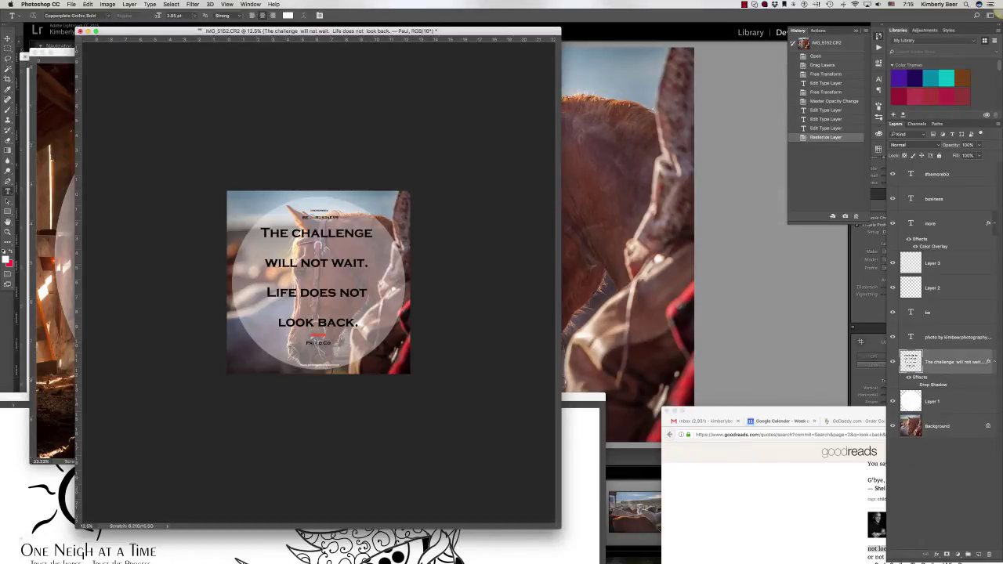
left_click(315, 342)
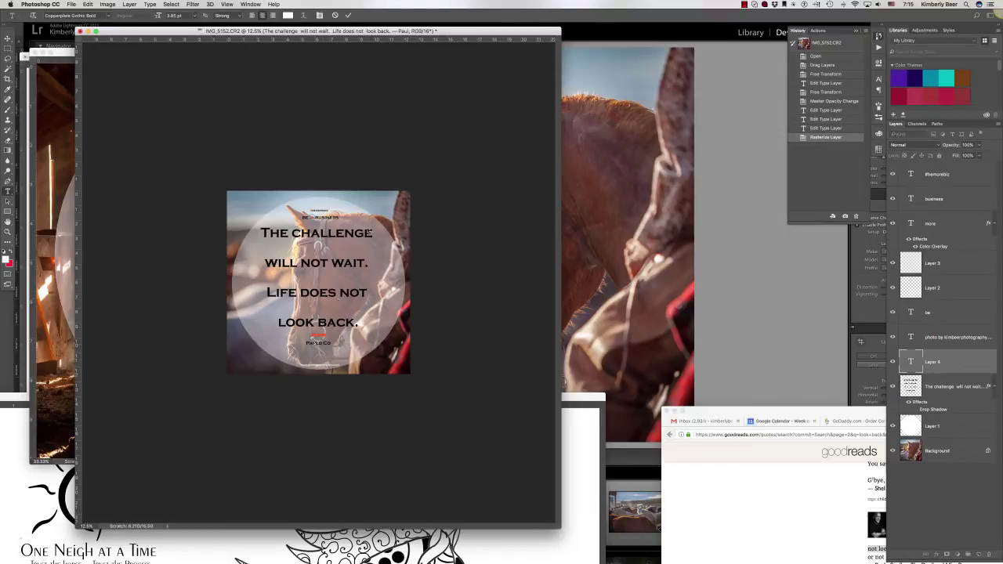
left_click(335, 15)
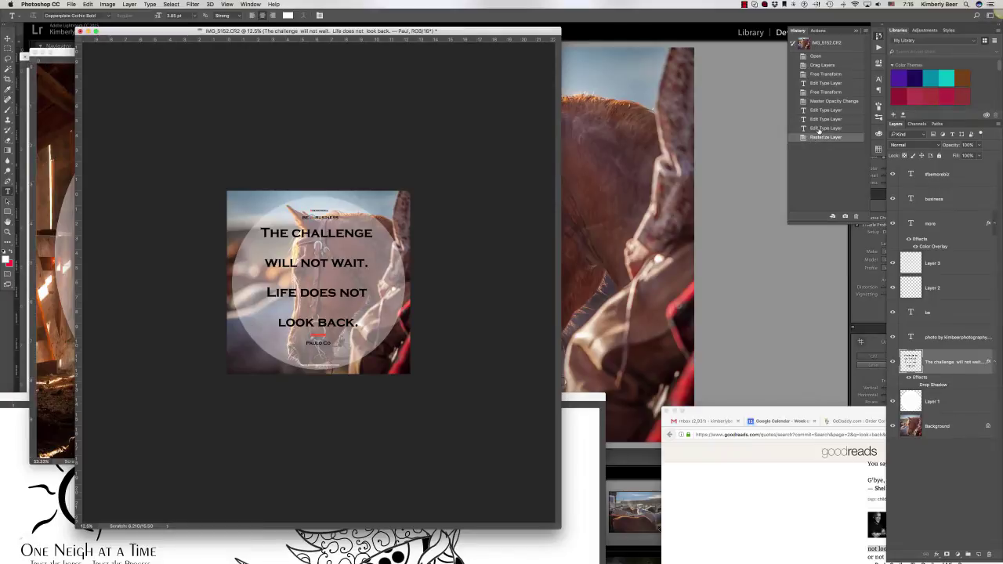
Undo the rasterizing of the quote's type layer and complete the author credit as "Paulo Coehlo"
left_click(819, 130)
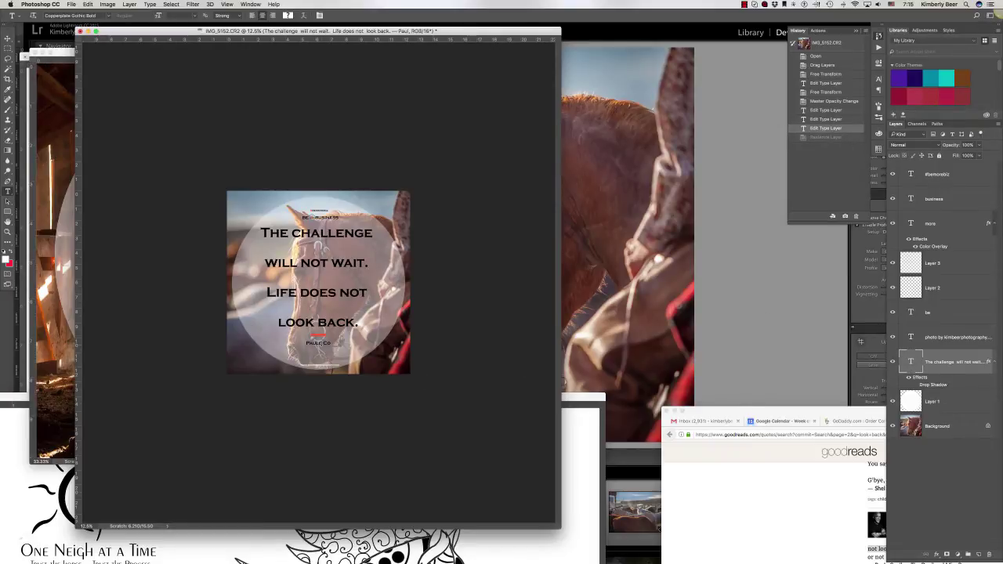
left_click(317, 343)
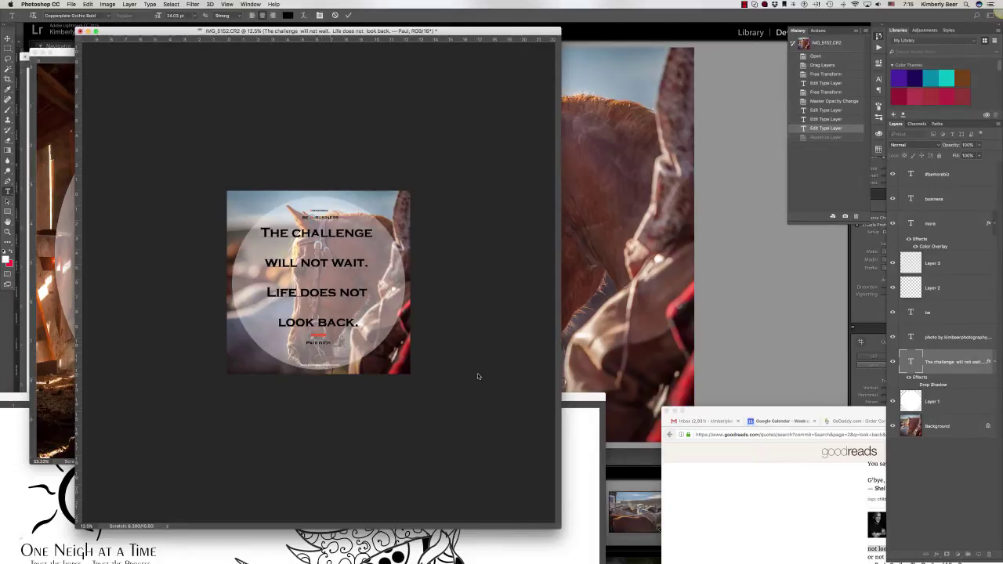
type("elho")
left_click(348, 15)
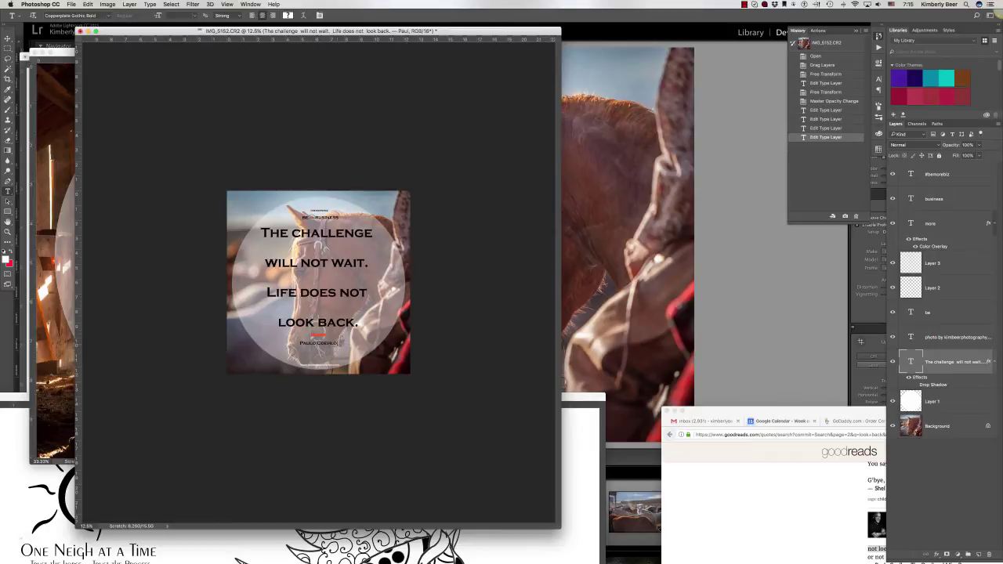
Set the leading of the red divider line below the quote to 36 pt and insert a line break before it
left_click_drag(329, 336, 304, 336)
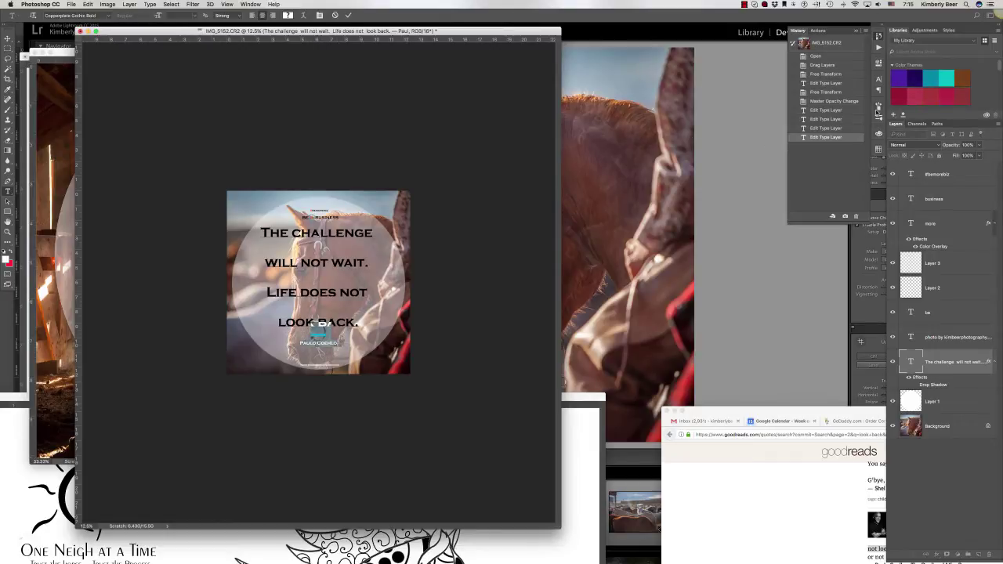
left_click(877, 79)
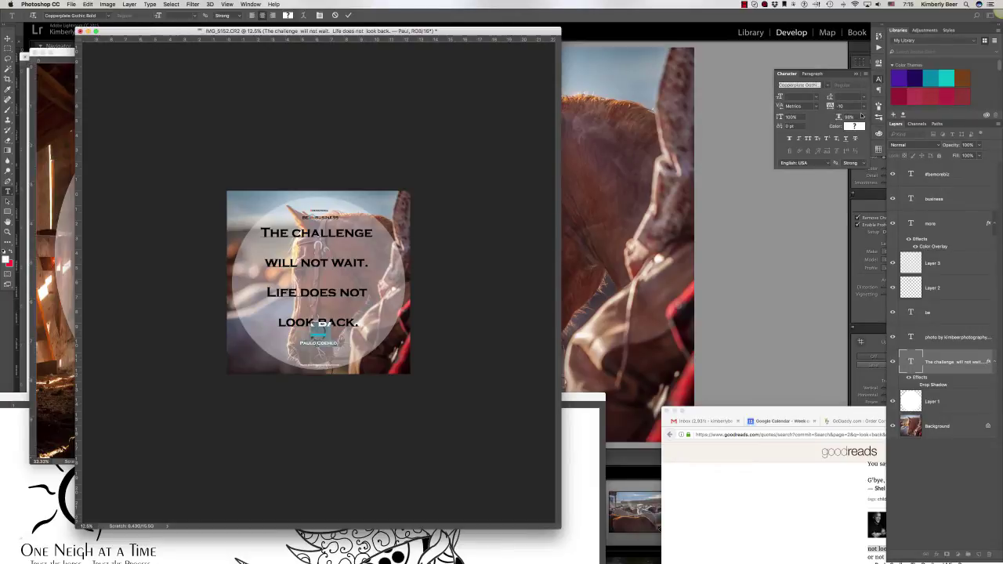
left_click(792, 80)
left_click(861, 98)
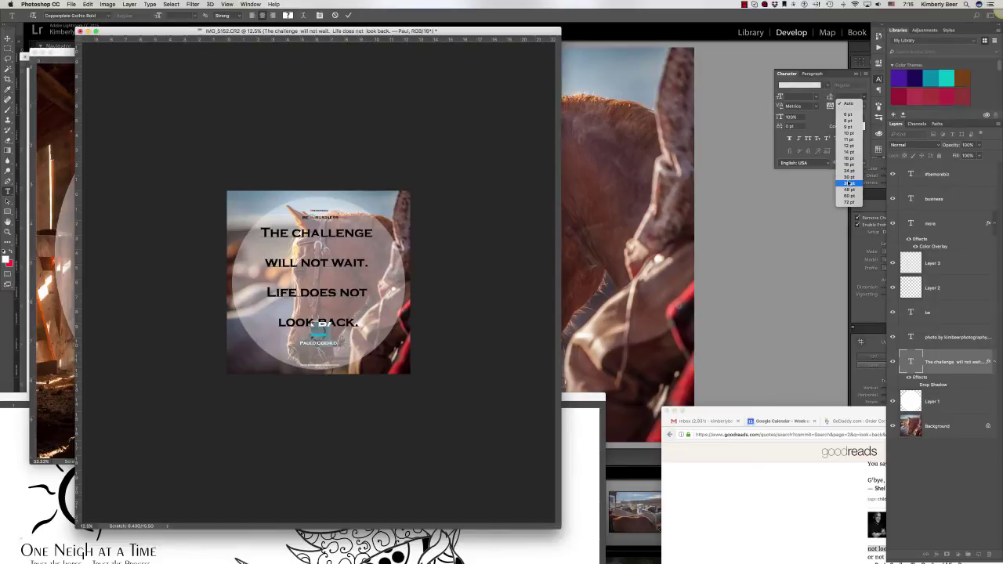
left_click(849, 183)
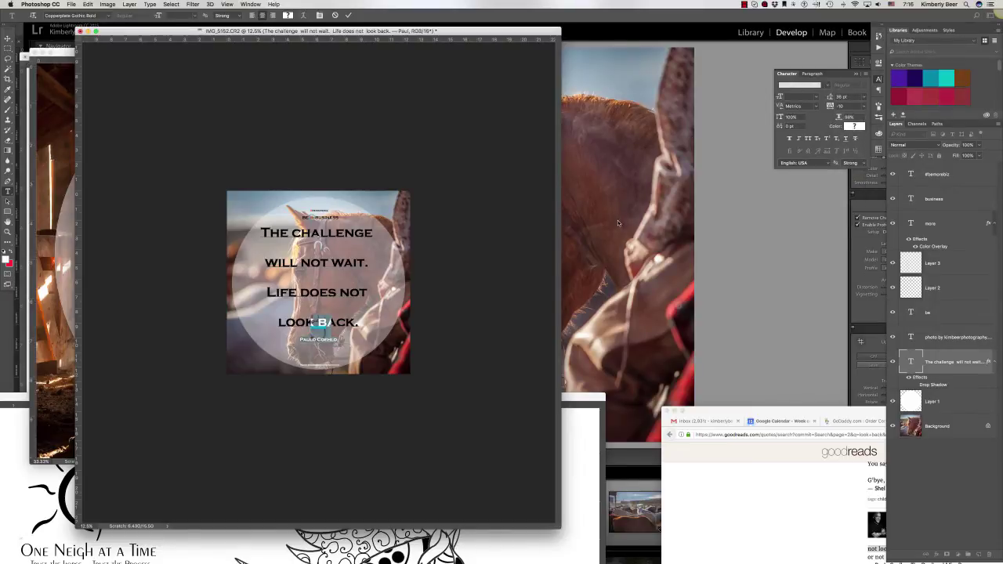
left_click(312, 323)
key("Return")
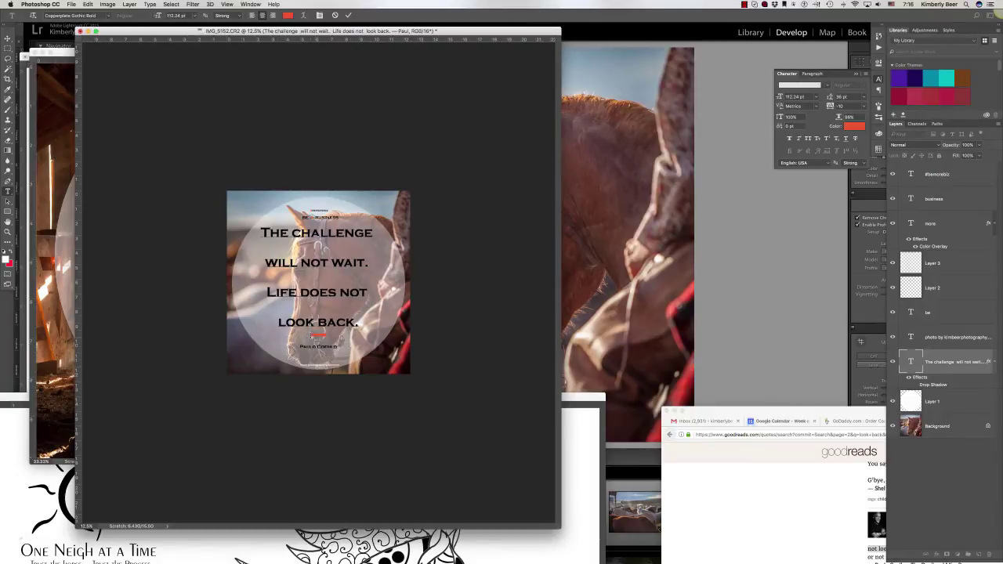
Increase the leading around the red divider to 48 pt and commit the text edit
left_click_drag(308, 333, 327, 340)
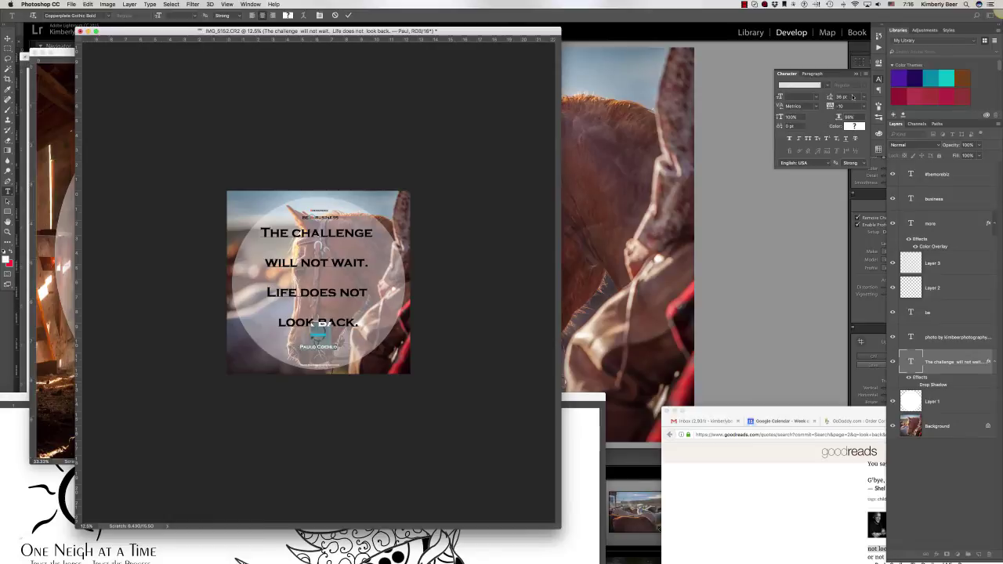
left_click(864, 96)
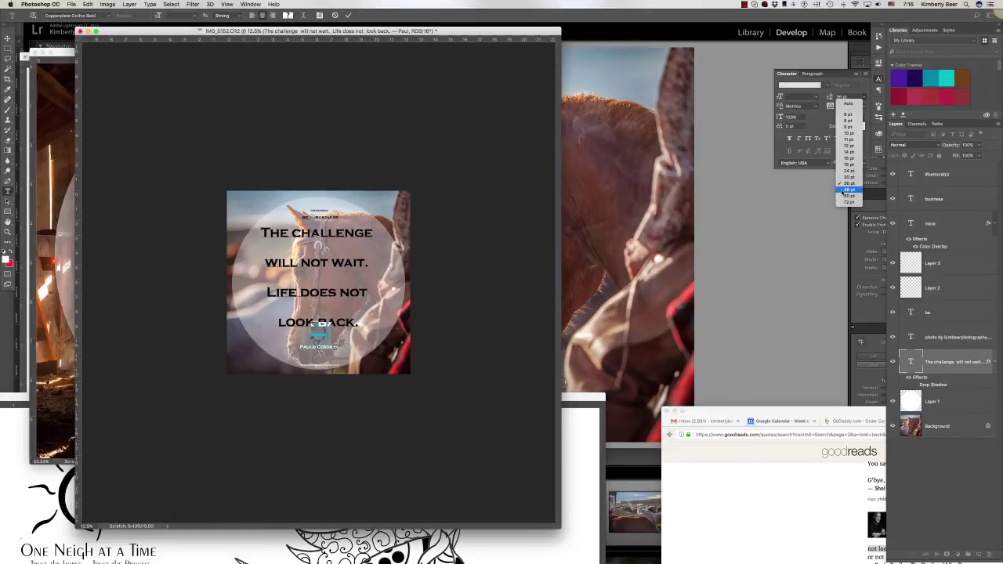
left_click(846, 189)
left_click(350, 15)
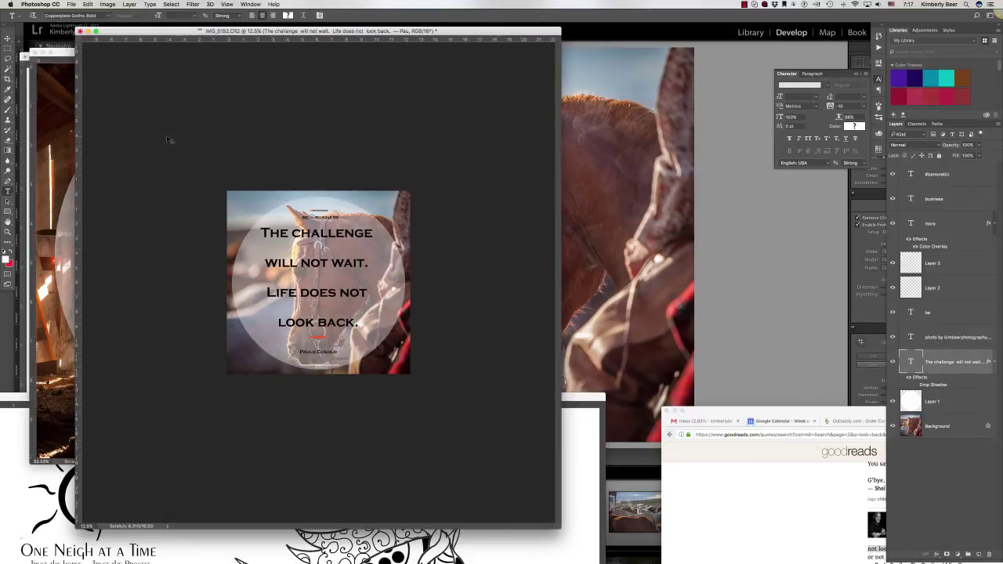
Save the finished design, switch to Lightroom, and select IMG_5152-Edit.tif in the filmstrip
key("super+s")
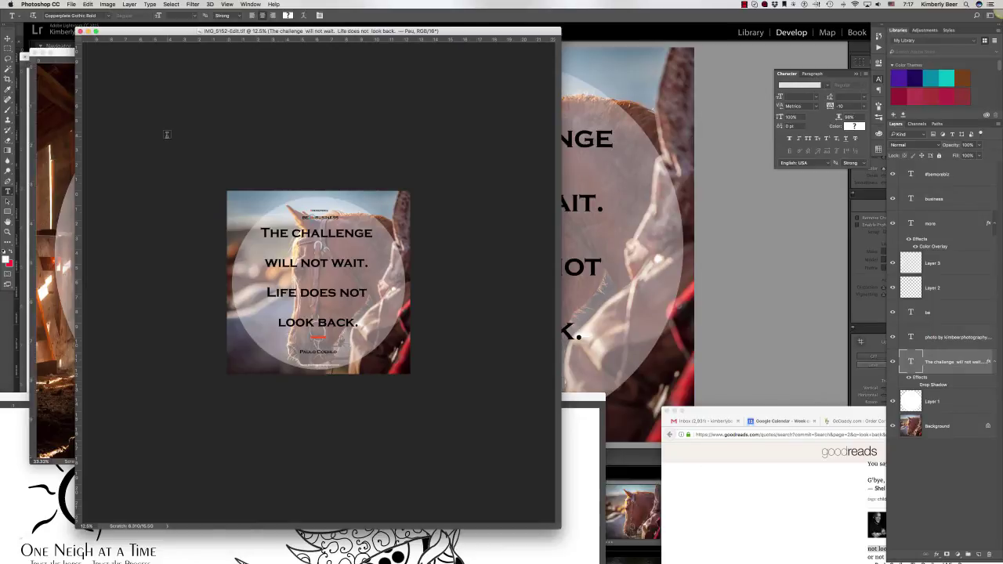
left_click(701, 74)
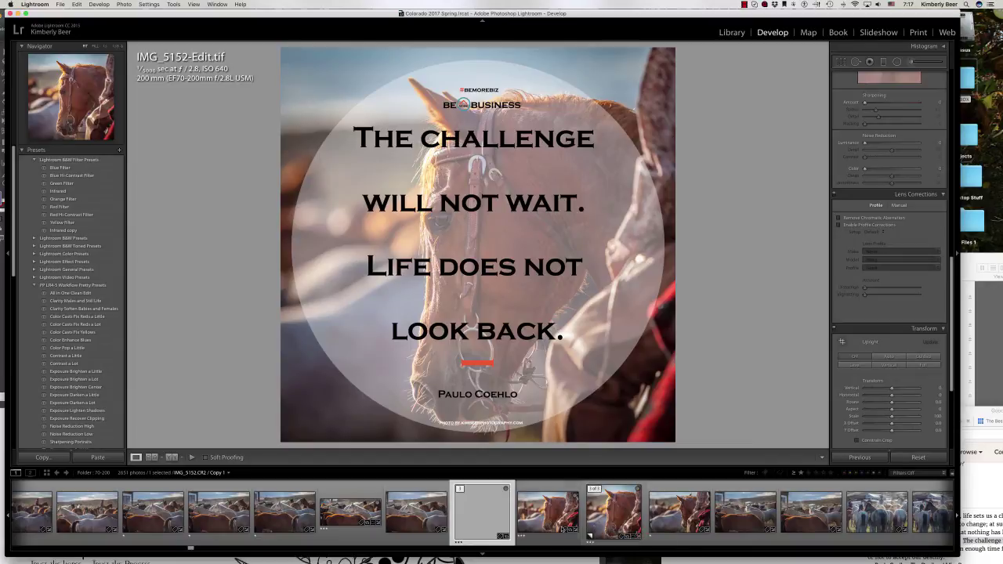
left_click(478, 513)
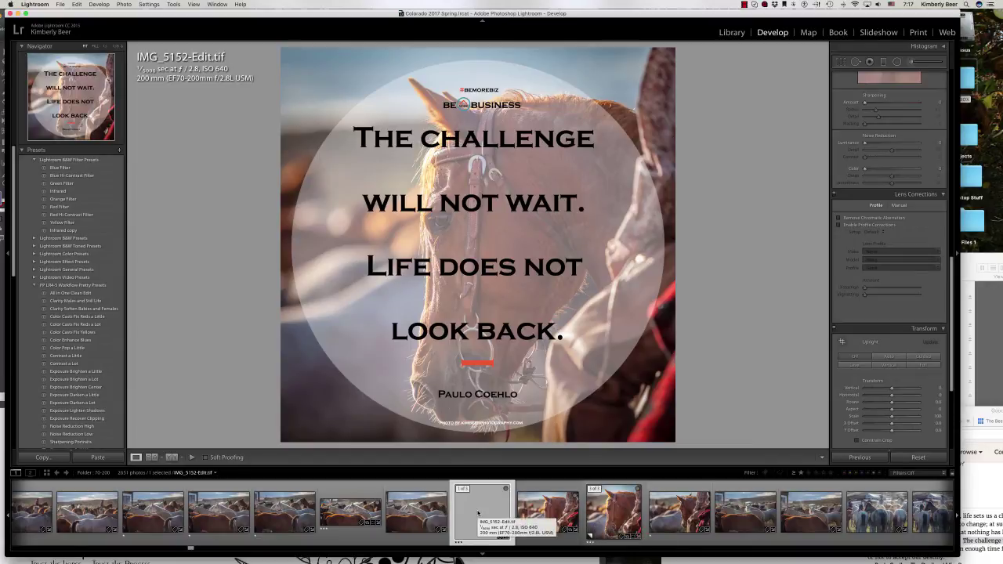
right_click(478, 513)
mouse_move(548, 385)
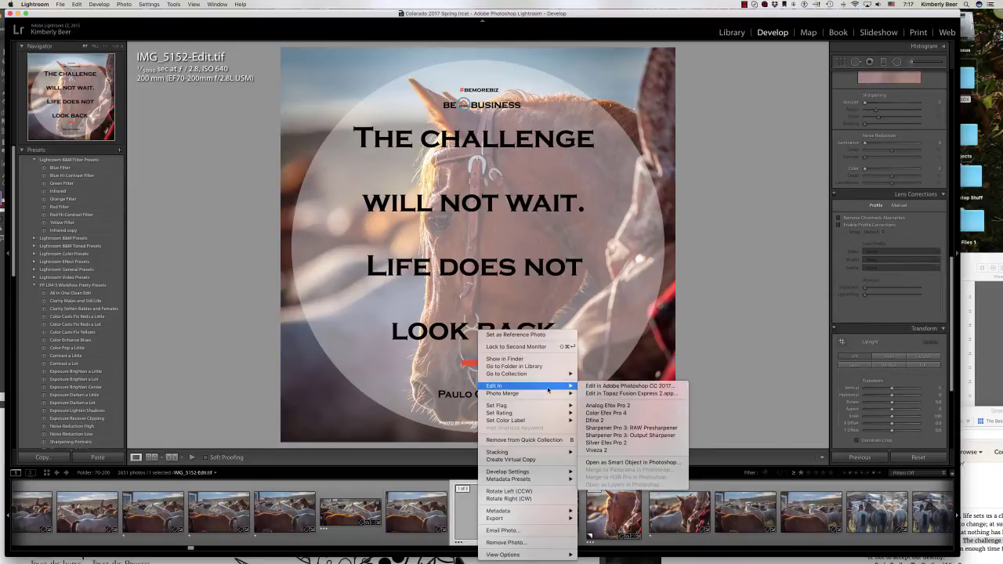
left_click(594, 386)
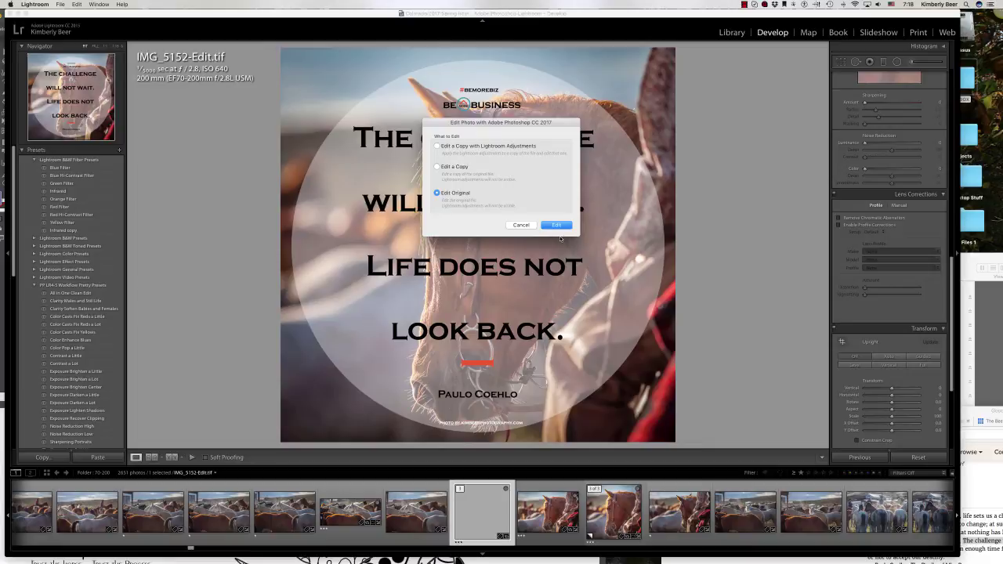
left_click(521, 224)
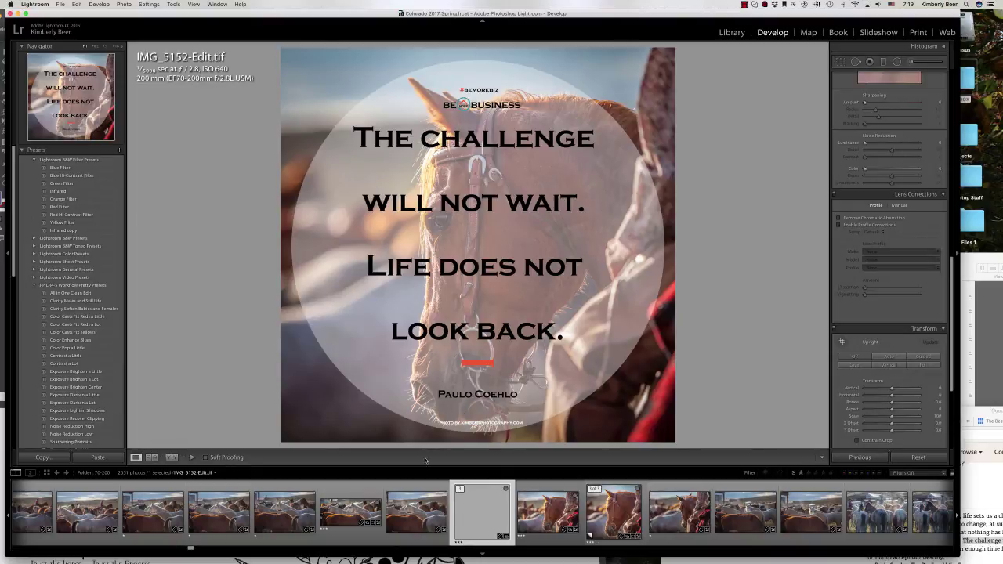
Set up an export of IMG_5152-Edit.tif with no file size limit, JPEG quality 100 and no watermark
right_click(474, 490)
mouse_move(492, 519)
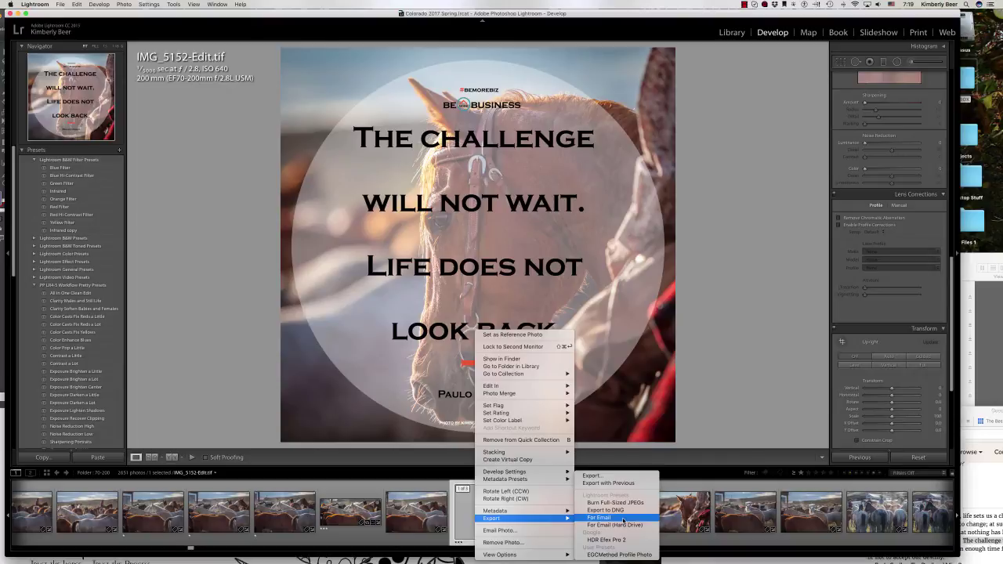
left_click(619, 481)
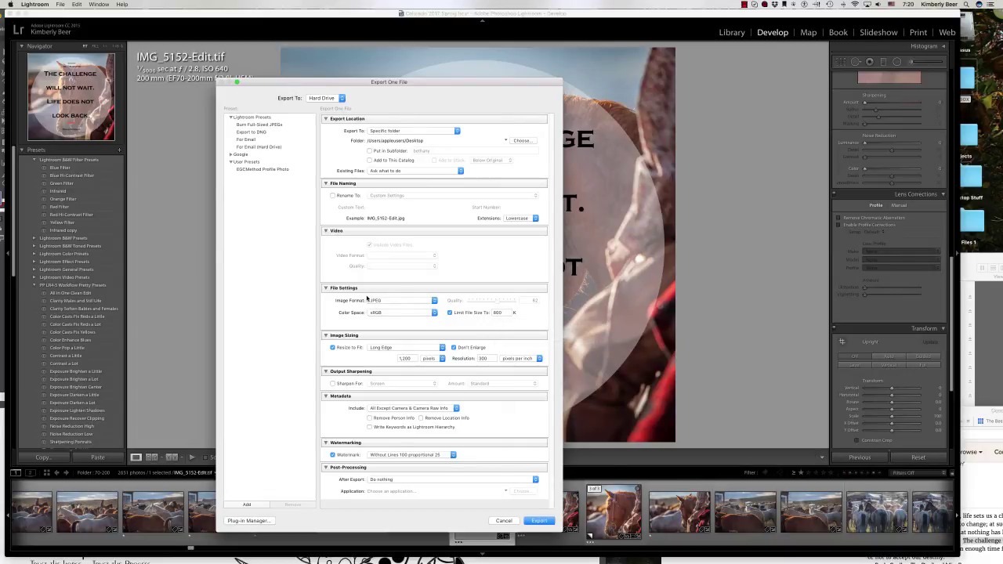
left_click(451, 312)
left_click_drag(497, 302, 504, 305)
left_click_drag(503, 301, 535, 302)
left_click(332, 454)
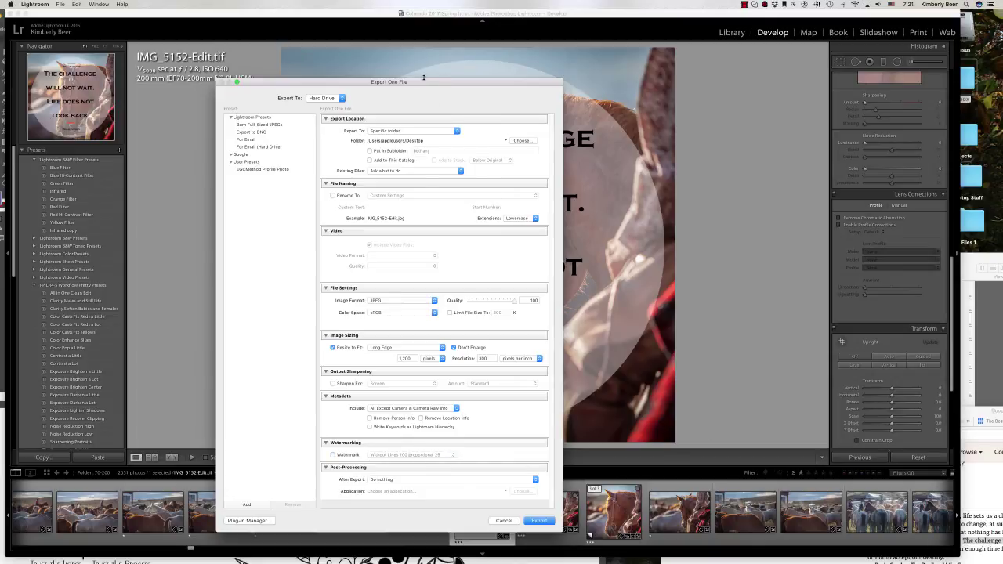
Move the export dialog aside to check the design, and export the graphic to the Desktop
left_click_drag(424, 82, 278, 81)
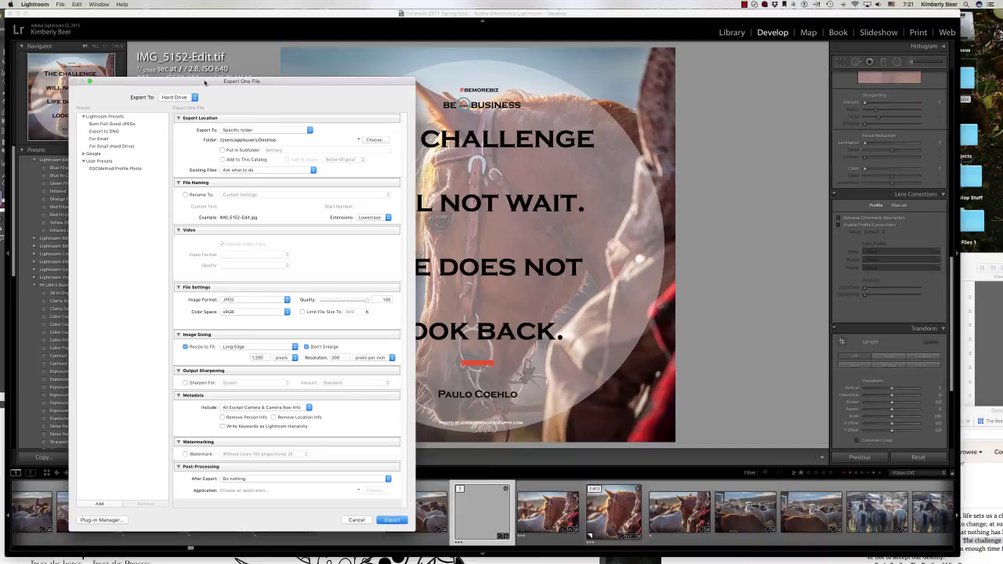
left_click_drag(207, 82, 342, 56)
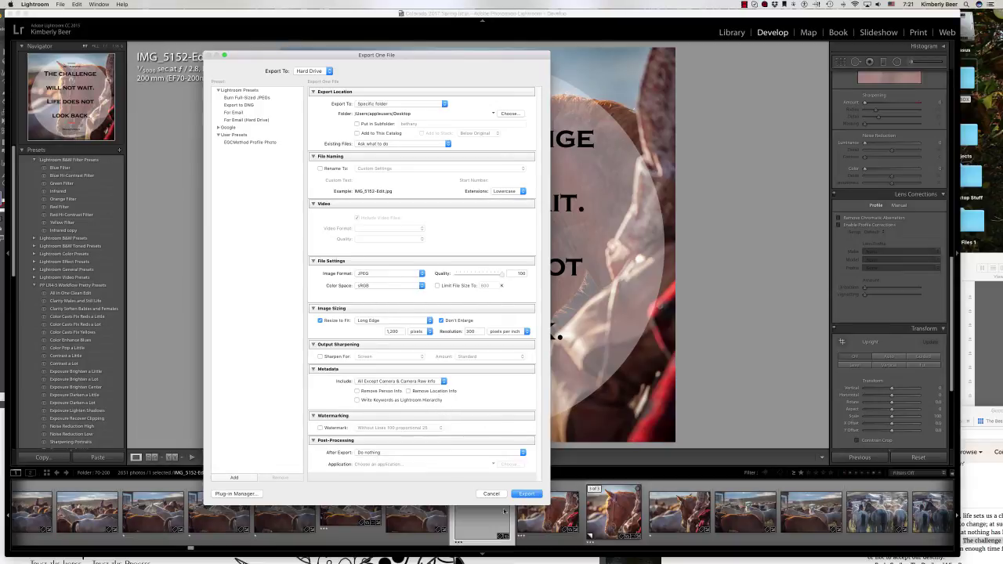
left_click(536, 496)
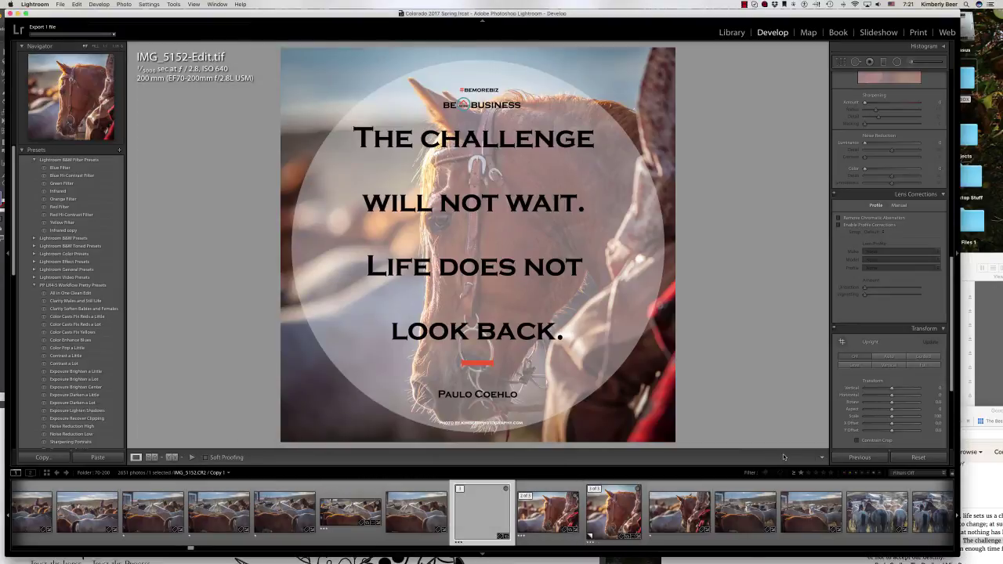